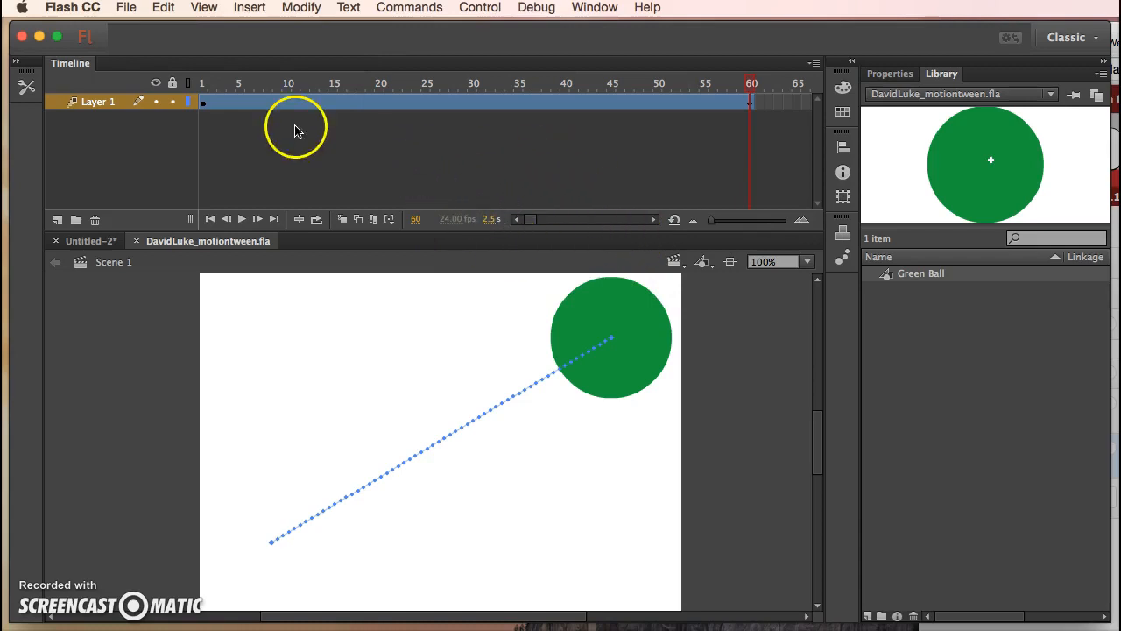
Create a new ActionScript 3.0 document with a 550 by 400 px stage at 24 fps
{"action": "left_click", "coordinate": [126, 7]}
{"action": "left_click", "coordinate": [140, 26]}
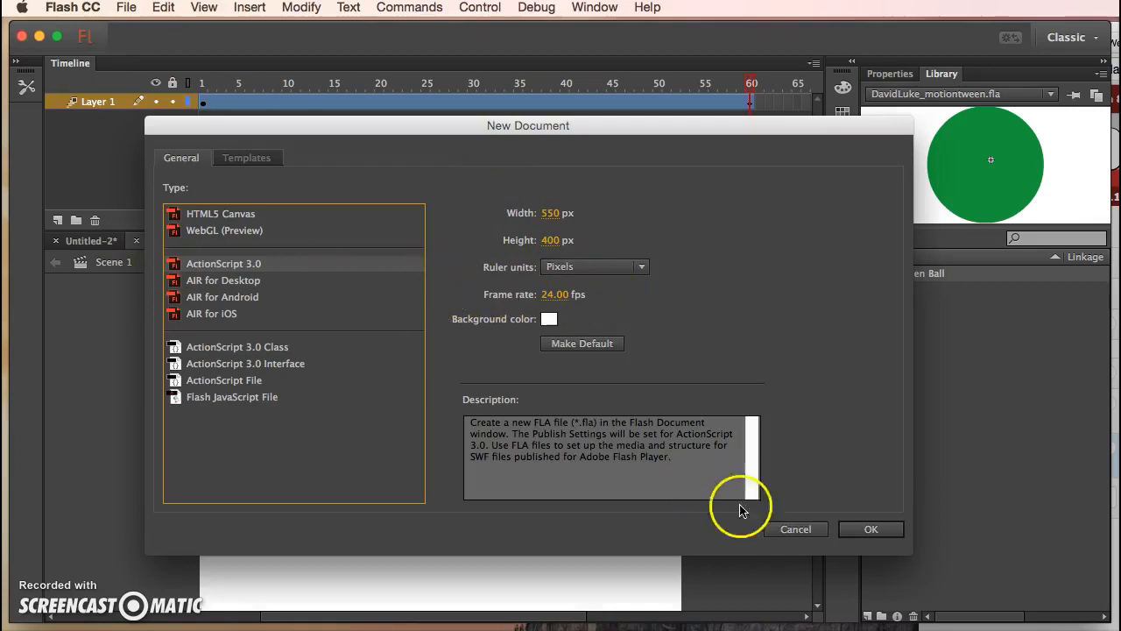
{"action": "left_click", "coordinate": [868, 530]}
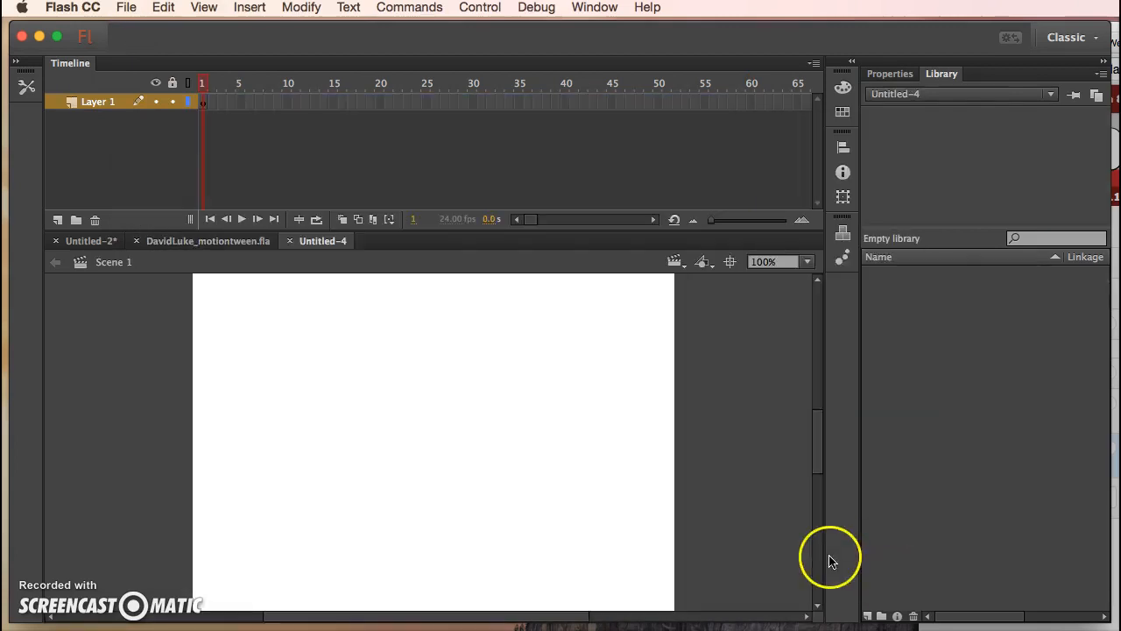
{"action": "left_click", "coordinate": [200, 245]}
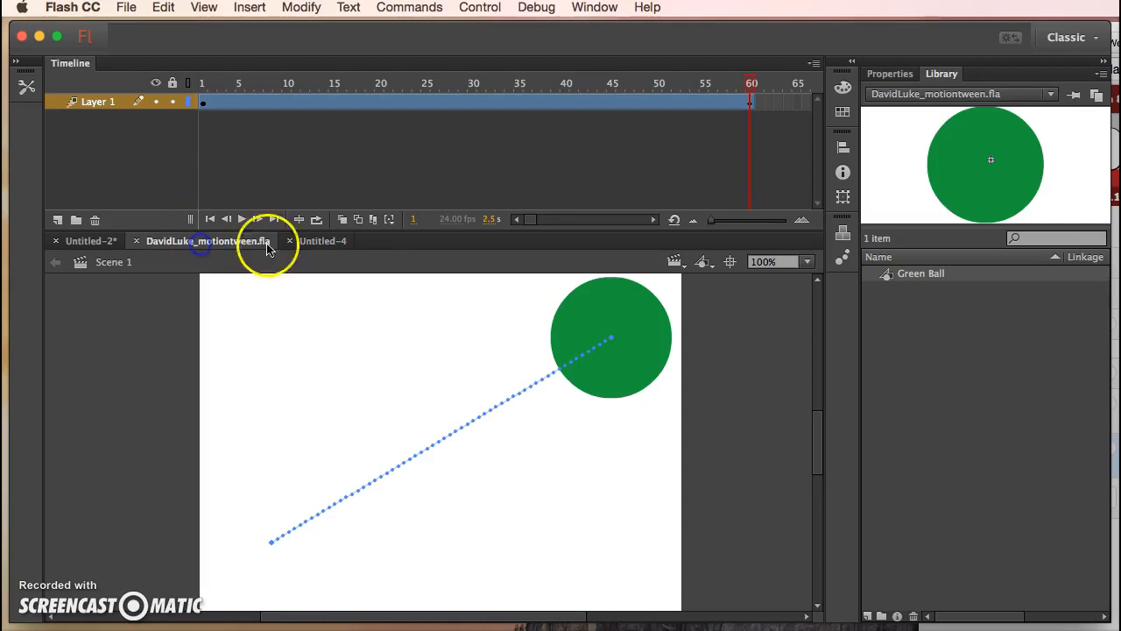
{"action": "left_click", "coordinate": [318, 247]}
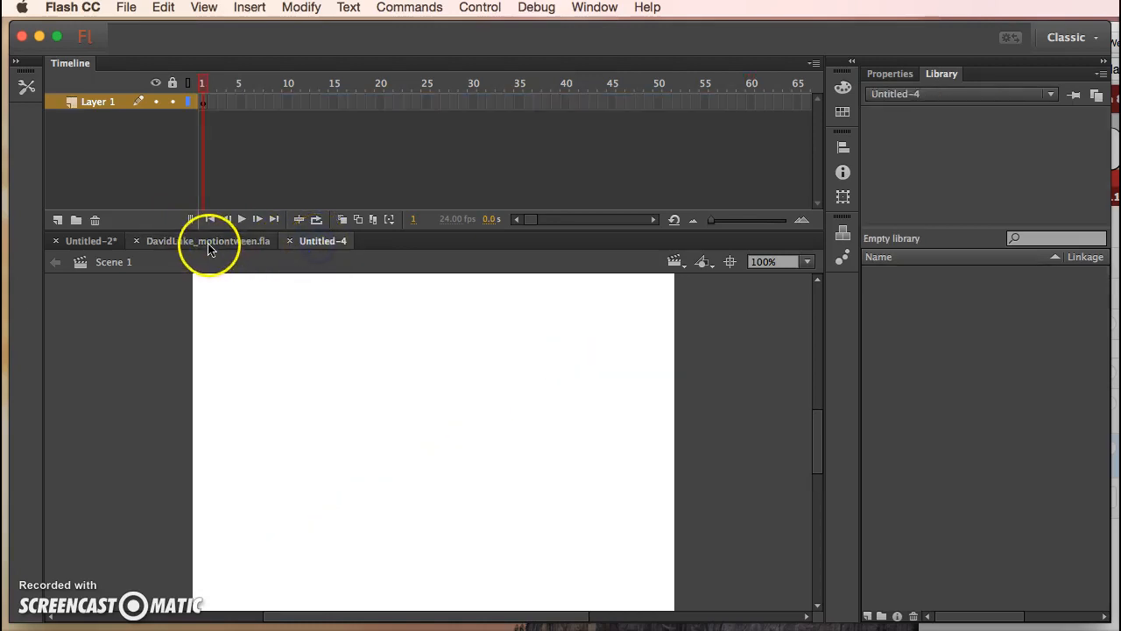
Close the Untitled-2 document without saving its changes and return to the new blank document
{"action": "left_click", "coordinate": [54, 240]}
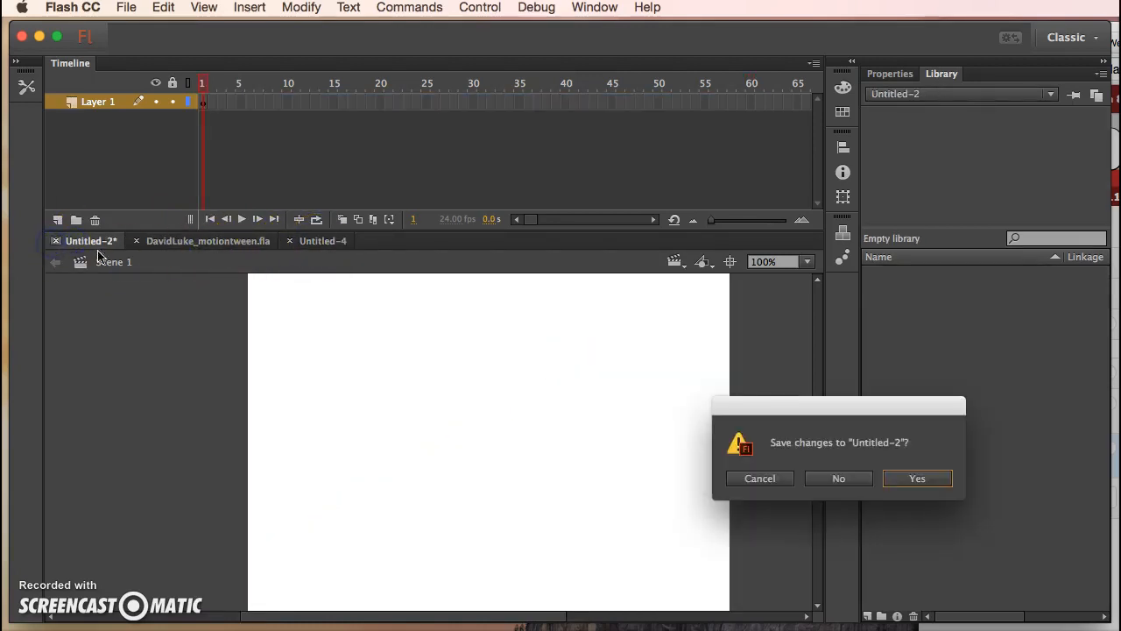
{"action": "left_click", "coordinate": [841, 478]}
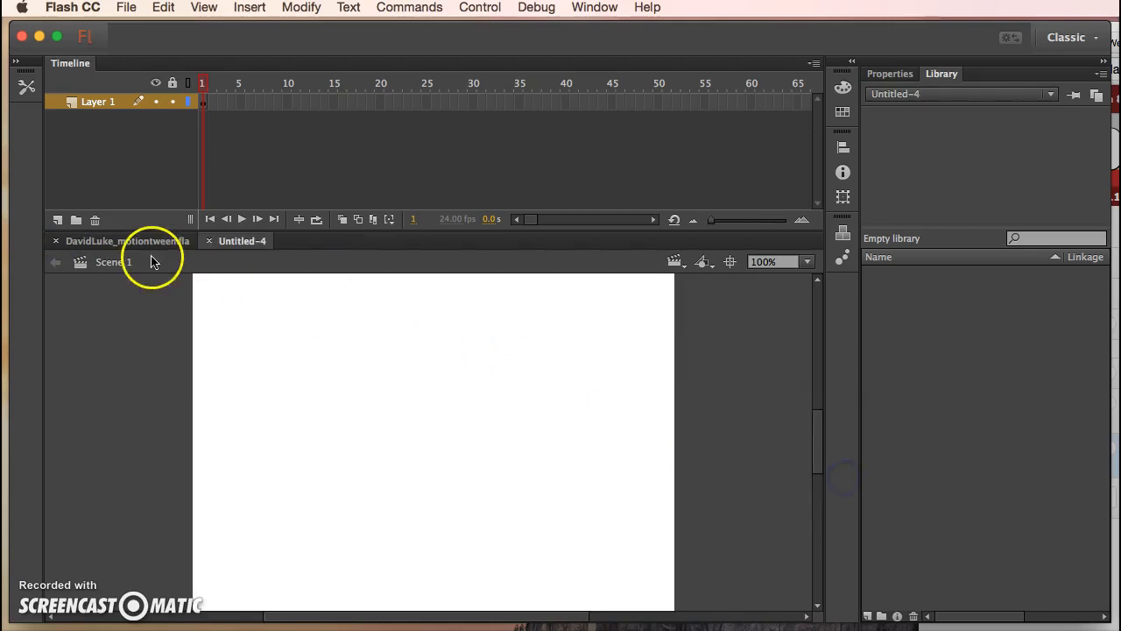
{"action": "left_click", "coordinate": [132, 243]}
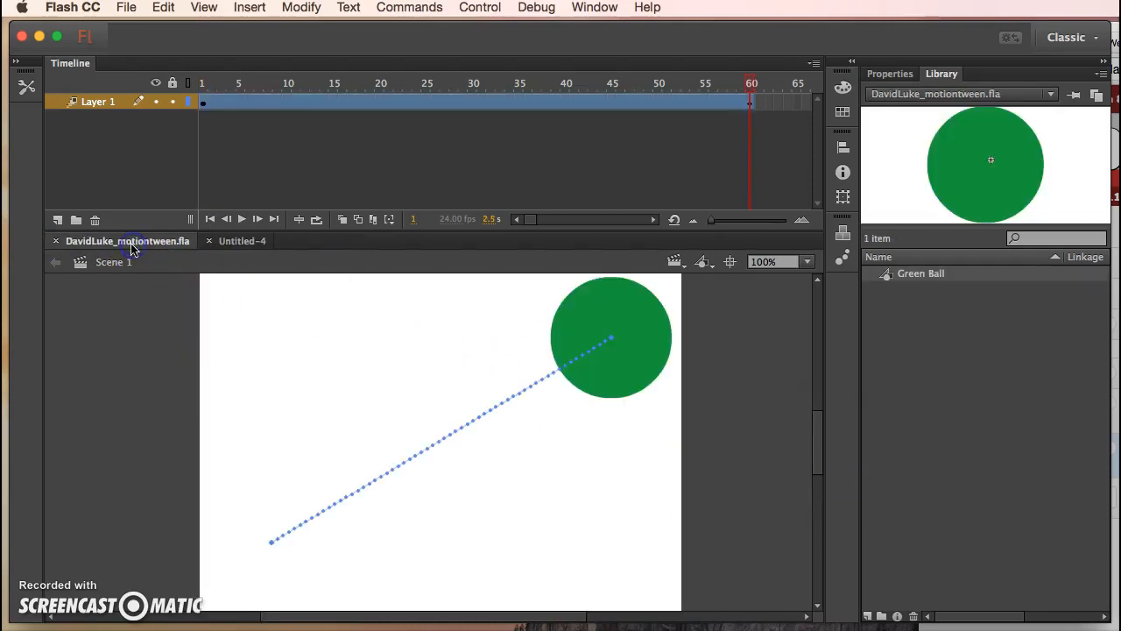
{"action": "left_click", "coordinate": [241, 244]}
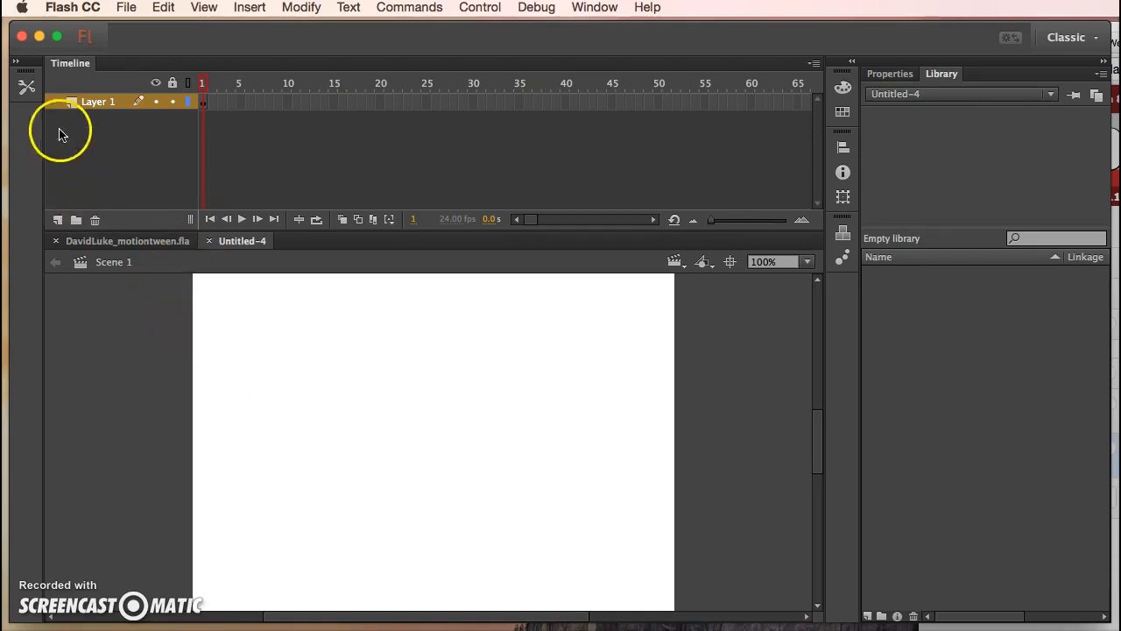
Draw a green circle without an outline in the stage's lower-left corner on frame 1 using the Oval tool
{"action": "left_click", "coordinate": [26, 87]}
{"action": "left_click", "coordinate": [58, 99]}
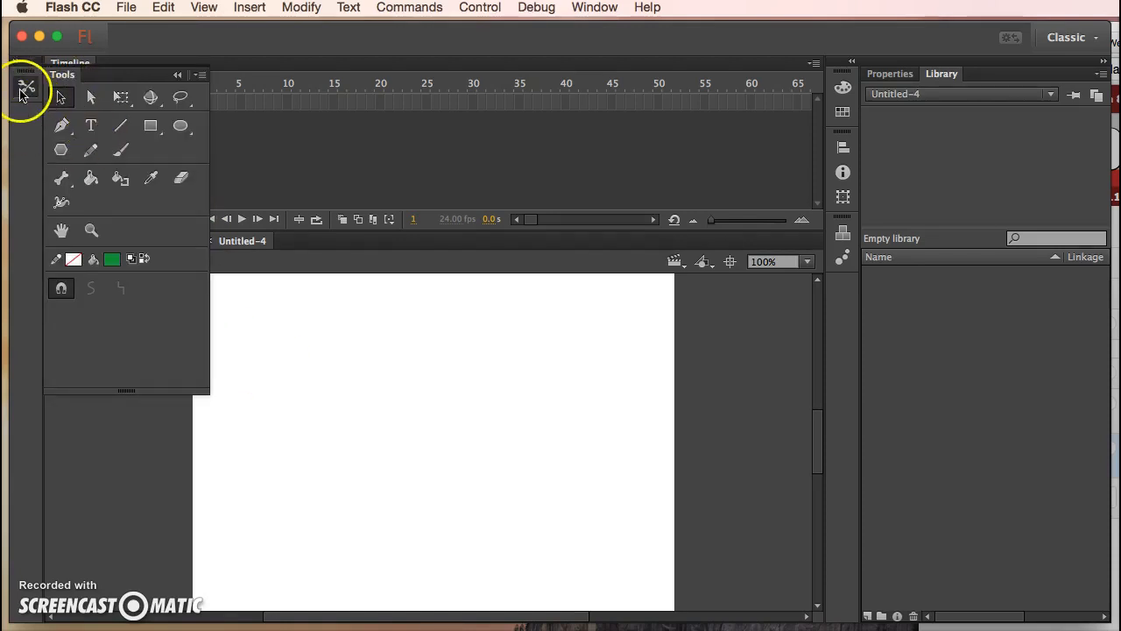
{"action": "left_click", "coordinate": [24, 88]}
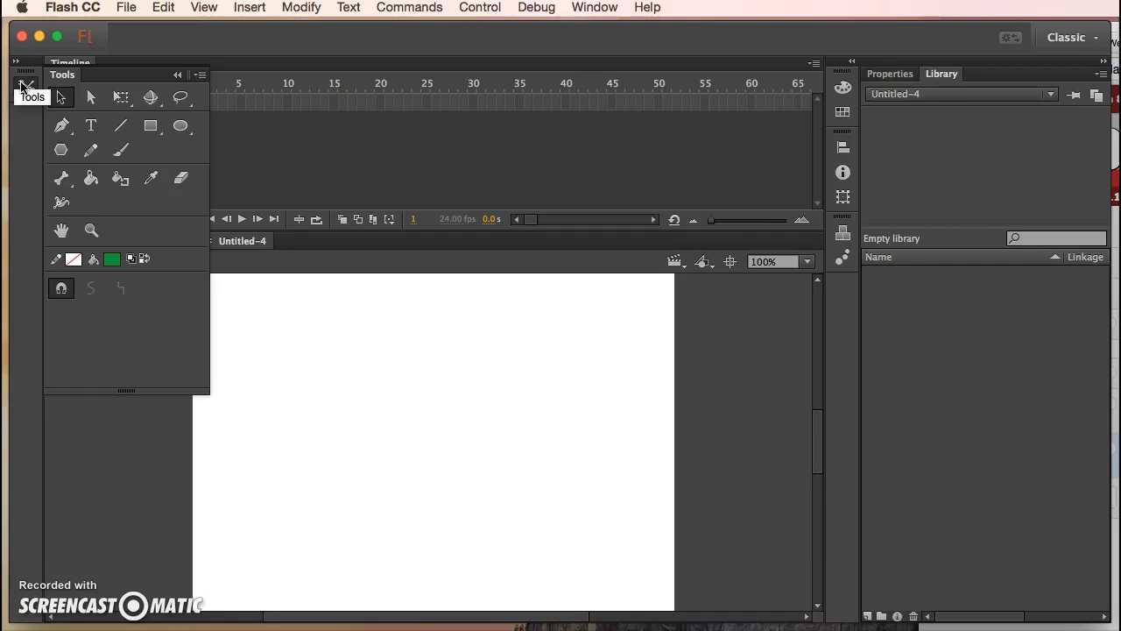
{"action": "left_click", "coordinate": [61, 178]}
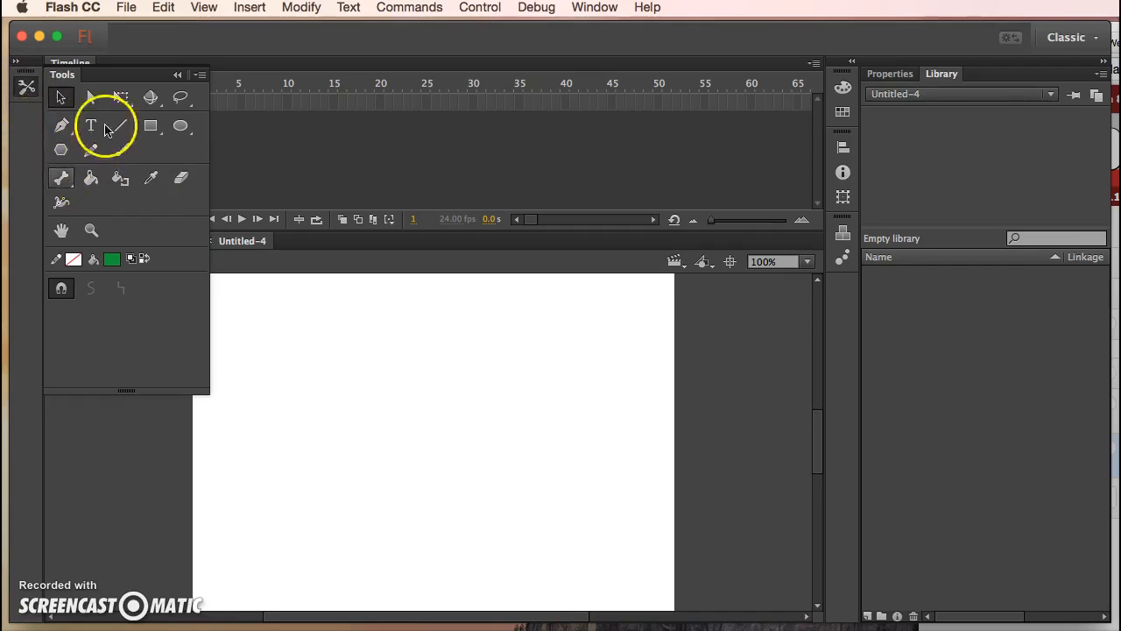
{"action": "left_click", "coordinate": [60, 97]}
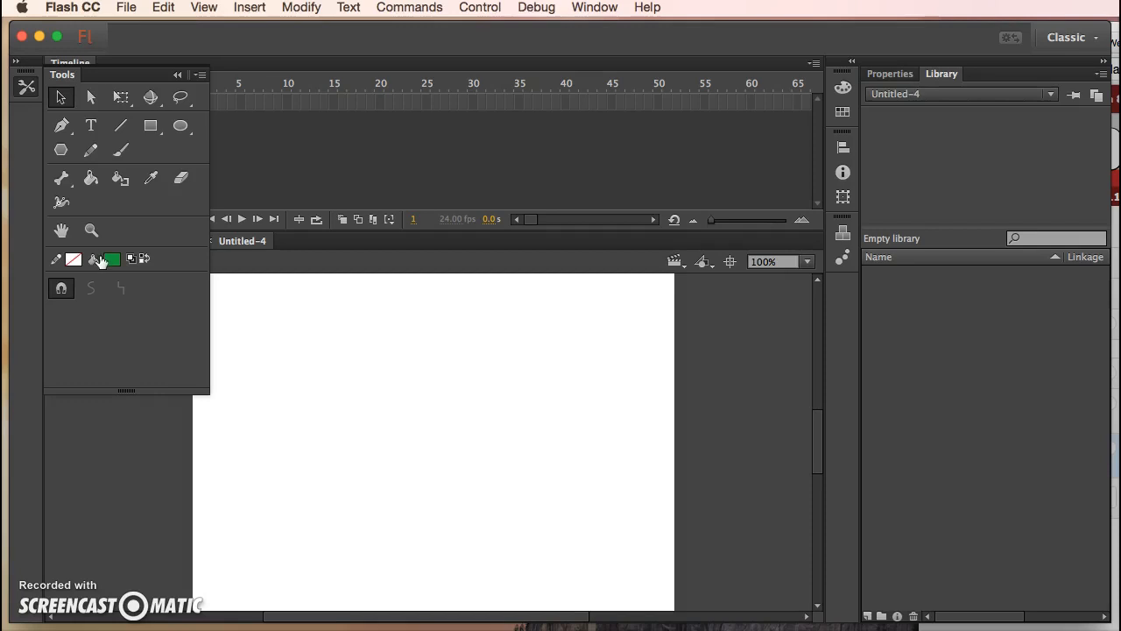
{"action": "left_click", "coordinate": [180, 125]}
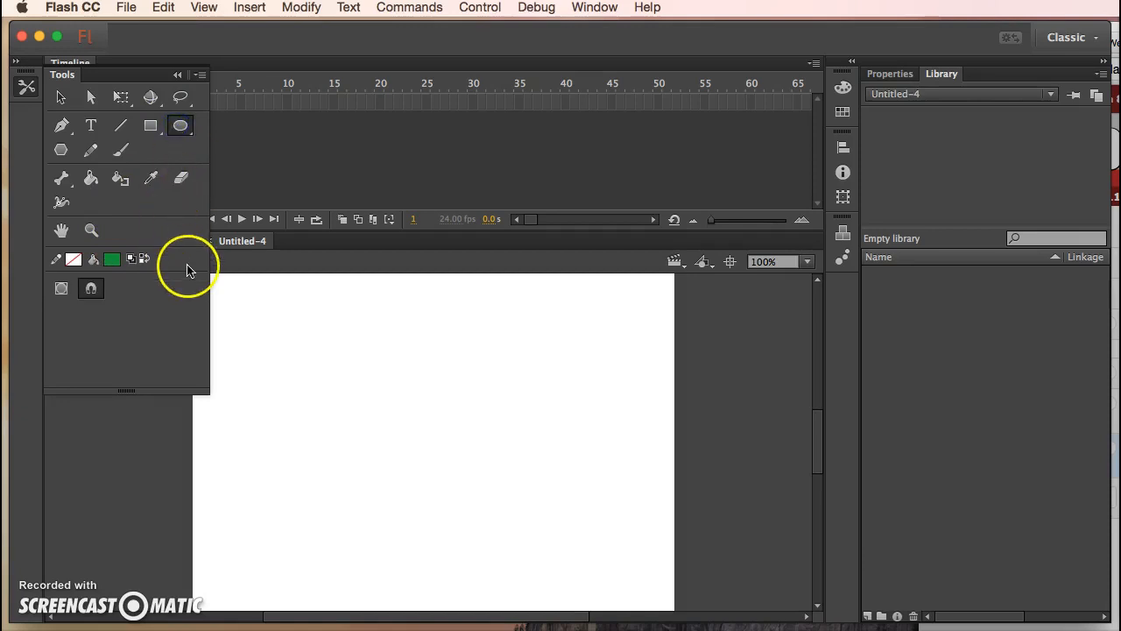
{"action": "left_click", "coordinate": [337, 49]}
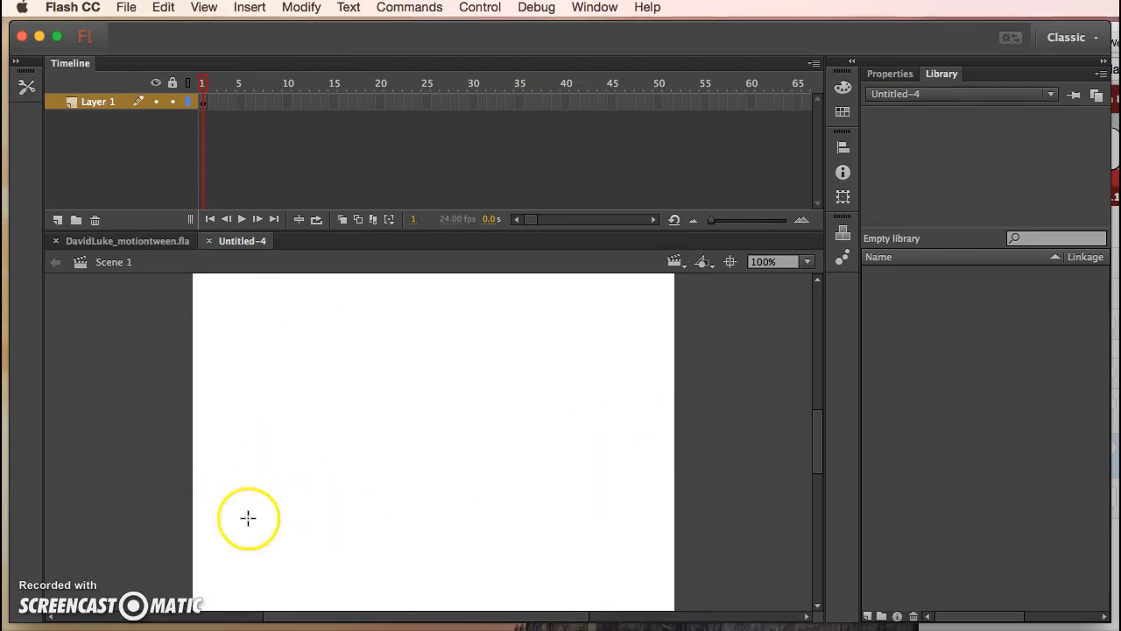
{"action": "left_click_drag", "start_coordinate": [219, 528], "coordinate": [287, 597]}
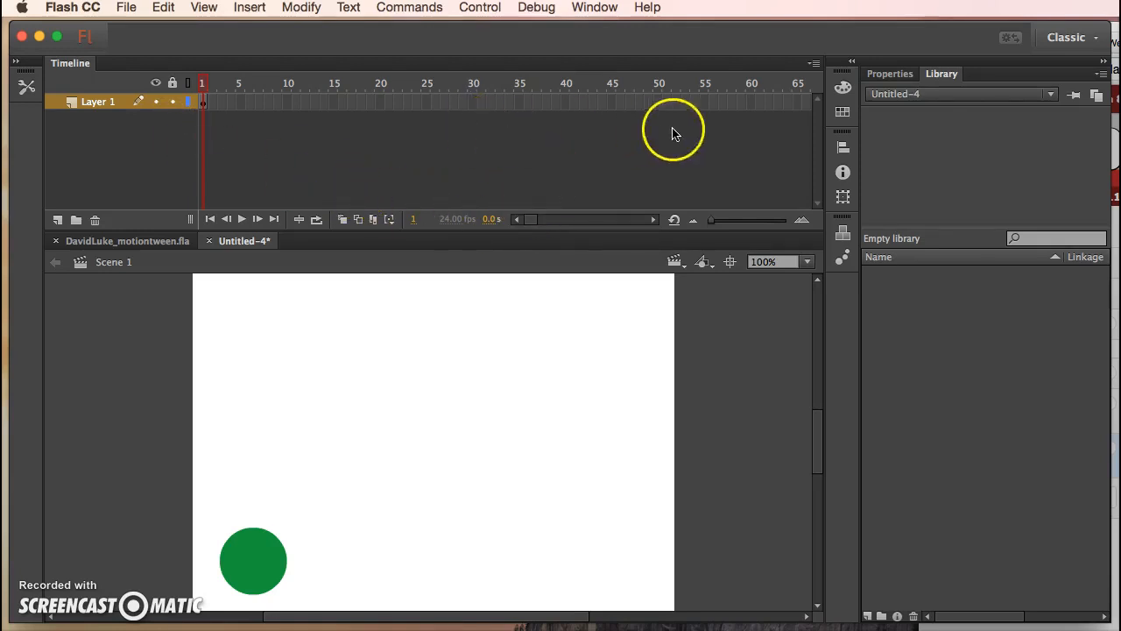
Insert a blank keyframe at frame 60 of Layer 1
{"action": "left_click", "coordinate": [744, 101]}
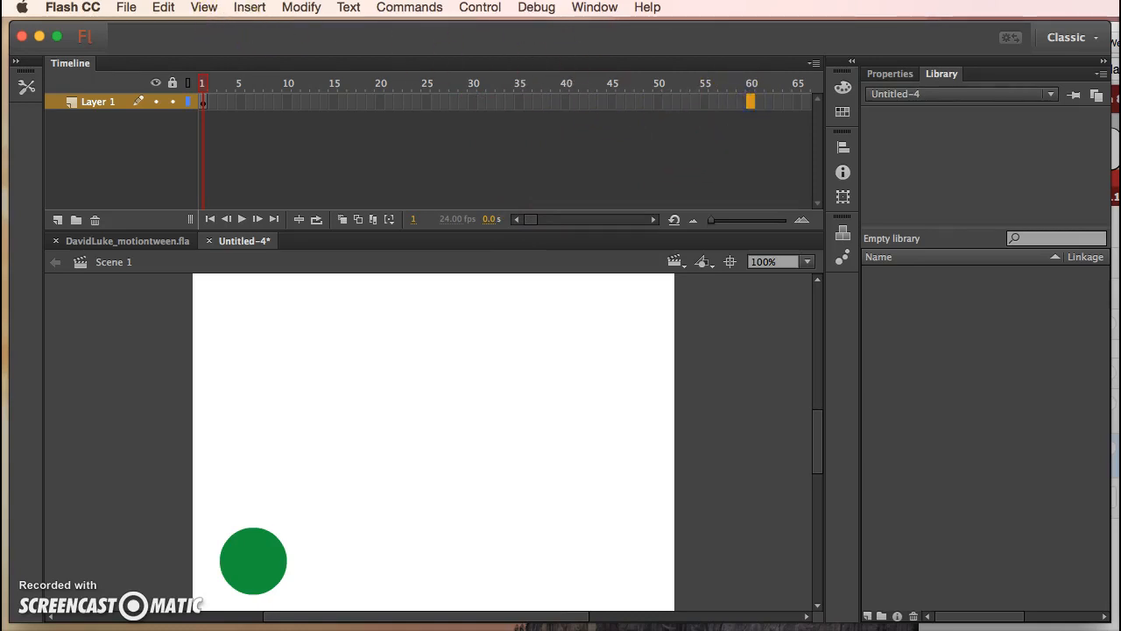
{"action": "left_click", "coordinate": [249, 7]}
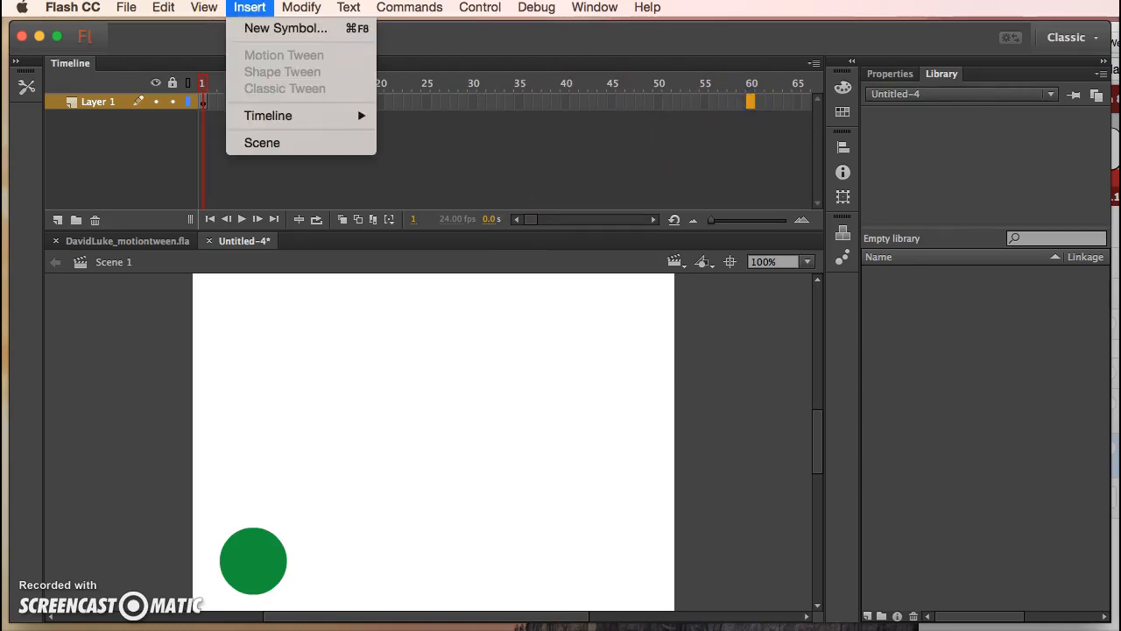
{"action": "left_click", "coordinate": [275, 109]}
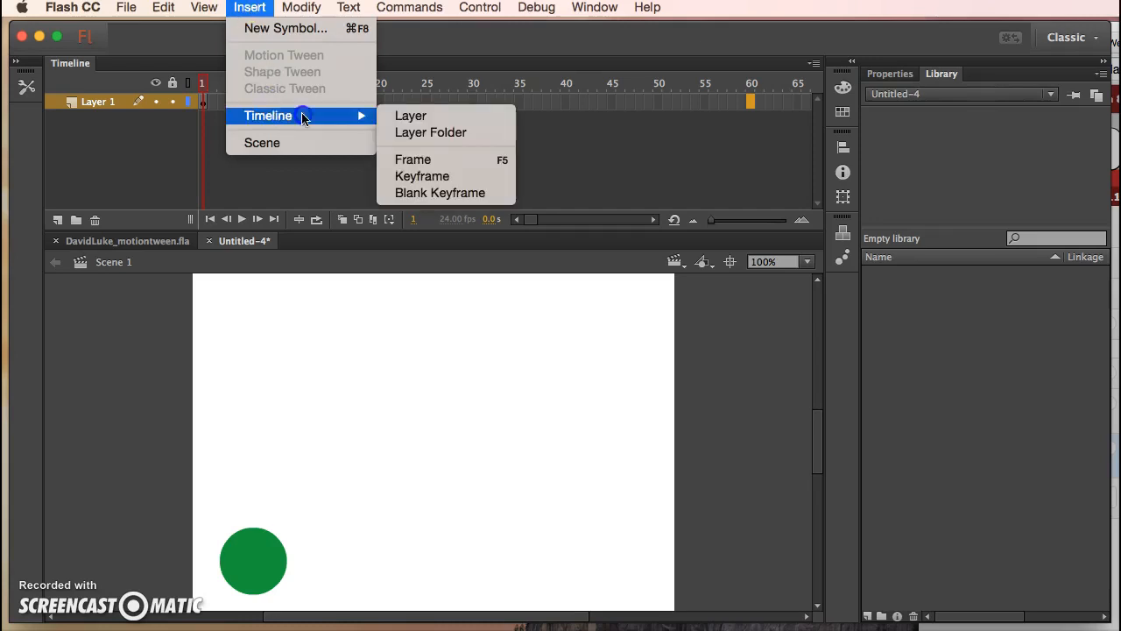
{"action": "left_click", "coordinate": [452, 196]}
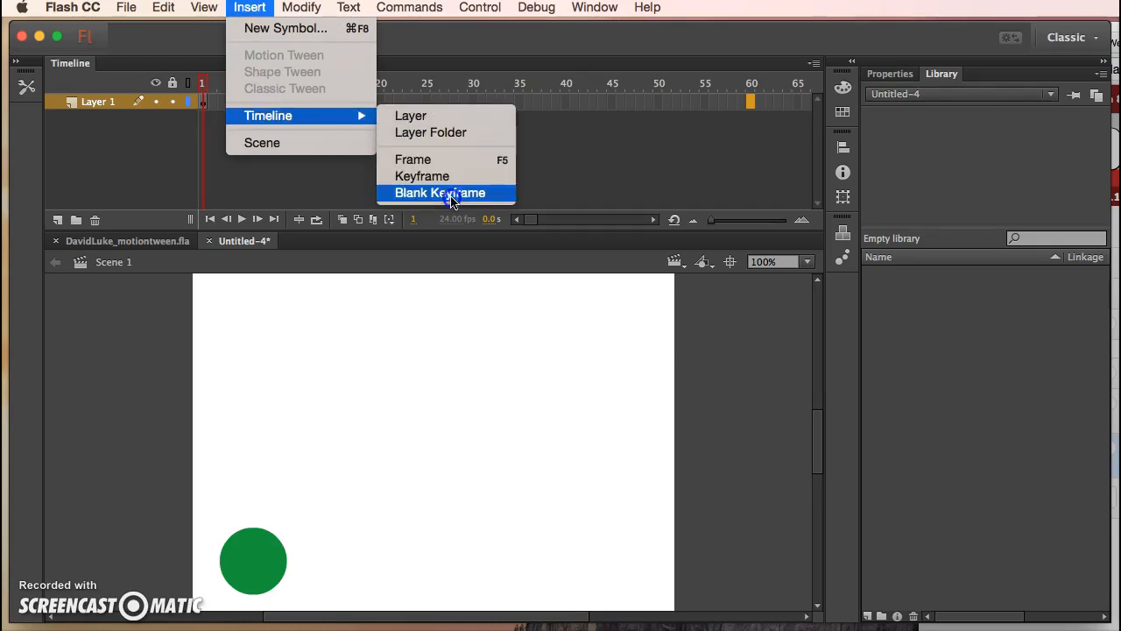
{"action": "left_click", "coordinate": [426, 200]}
{"action": "left_click", "coordinate": [516, 175]}
{"action": "left_click", "coordinate": [807, 147]}
{"action": "mouse_move", "coordinate": [751, 83]}
{"action": "left_mouse_down"}
{"action": "mouse_move", "coordinate": [205, 83]}
{"action": "mouse_move", "coordinate": [750, 116]}
{"action": "mouse_move", "coordinate": [750, 102]}
{"action": "left_mouse_up"}
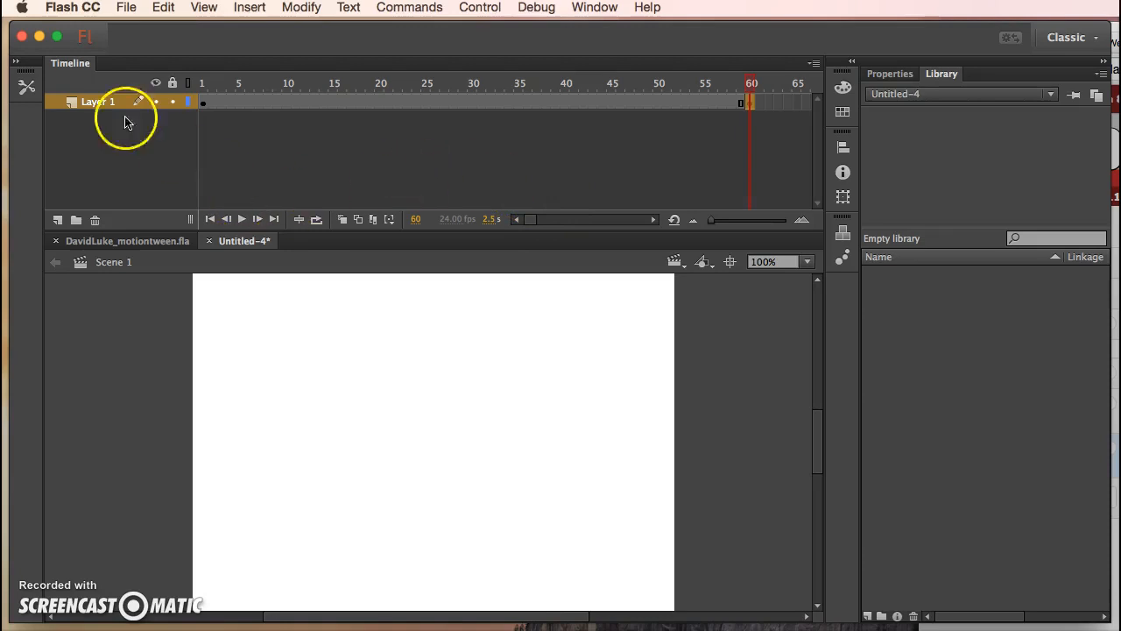
Draw an upright salmon-red rectangle without an outline in the stage's upper-right corner on frame 60
{"action": "left_click", "coordinate": [27, 86]}
{"action": "left_click", "coordinate": [151, 126]}
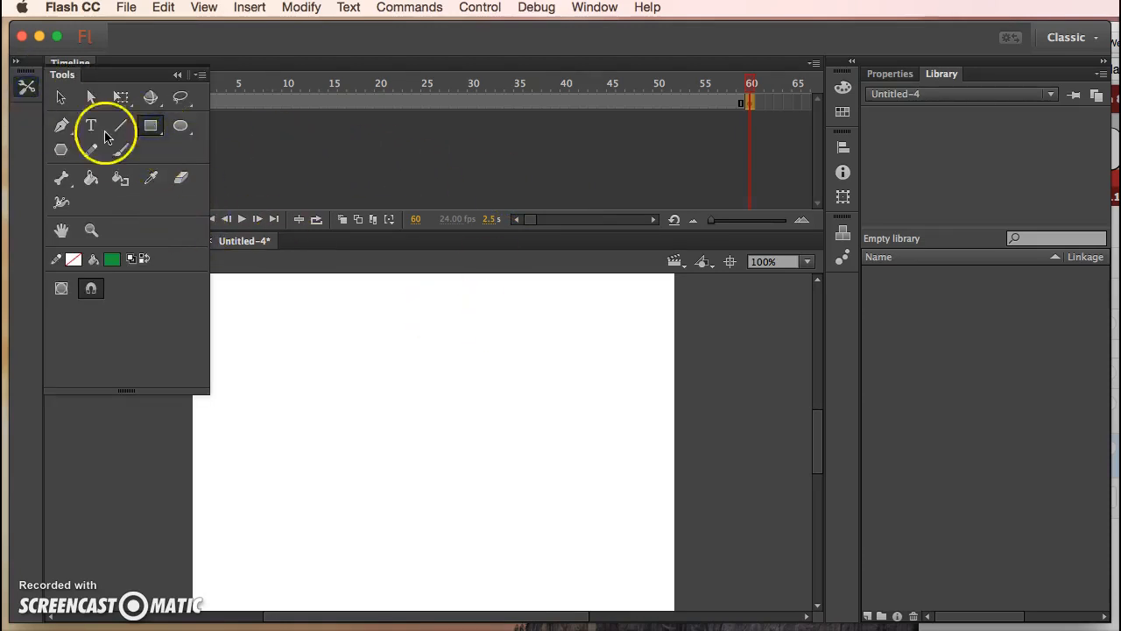
{"action": "left_click", "coordinate": [27, 88]}
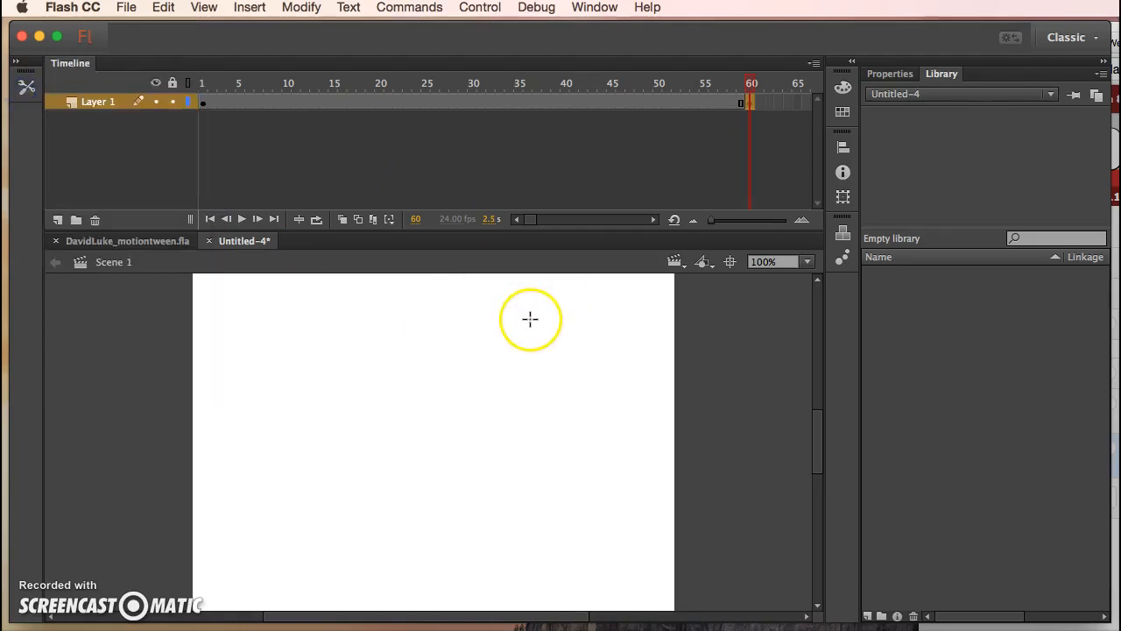
{"action": "left_click", "coordinate": [26, 87]}
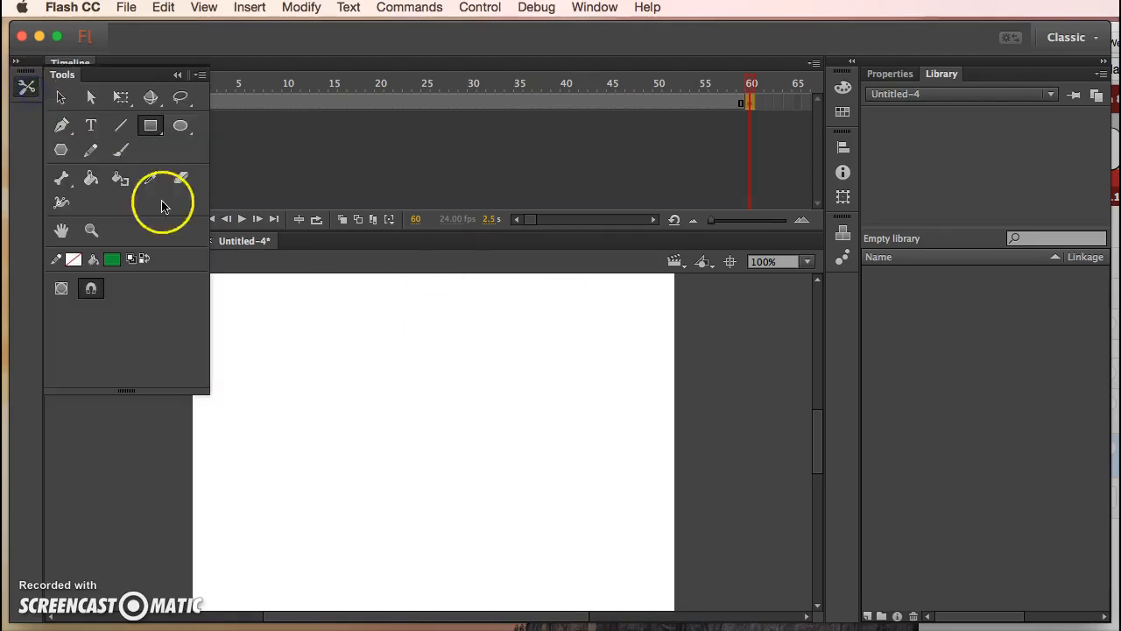
{"action": "left_click", "coordinate": [112, 260]}
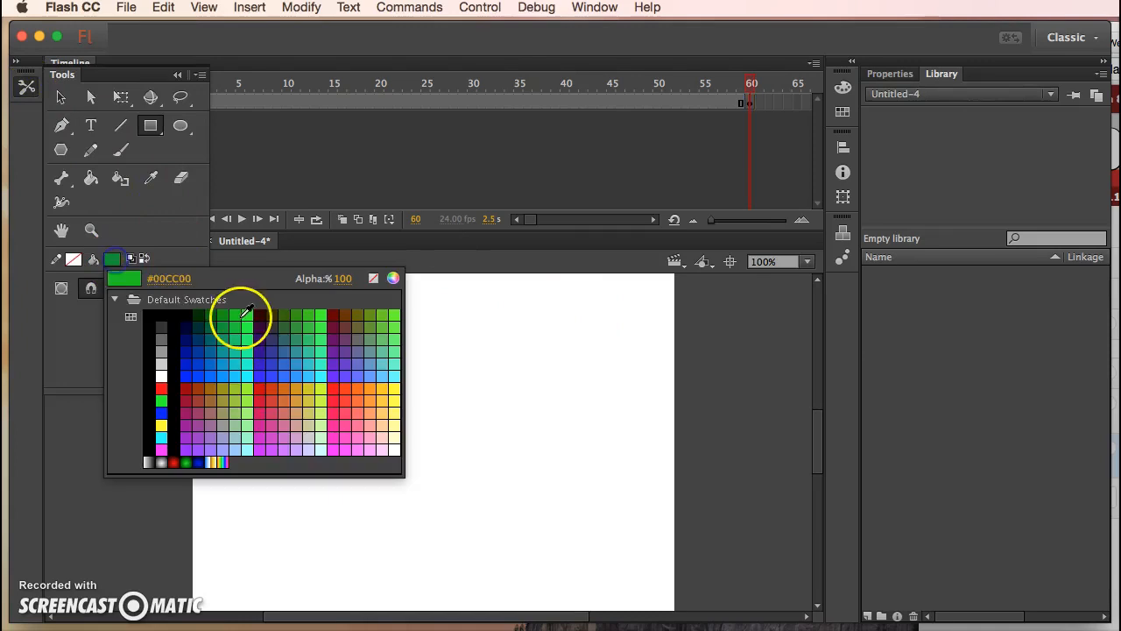
{"action": "left_click", "coordinate": [283, 413]}
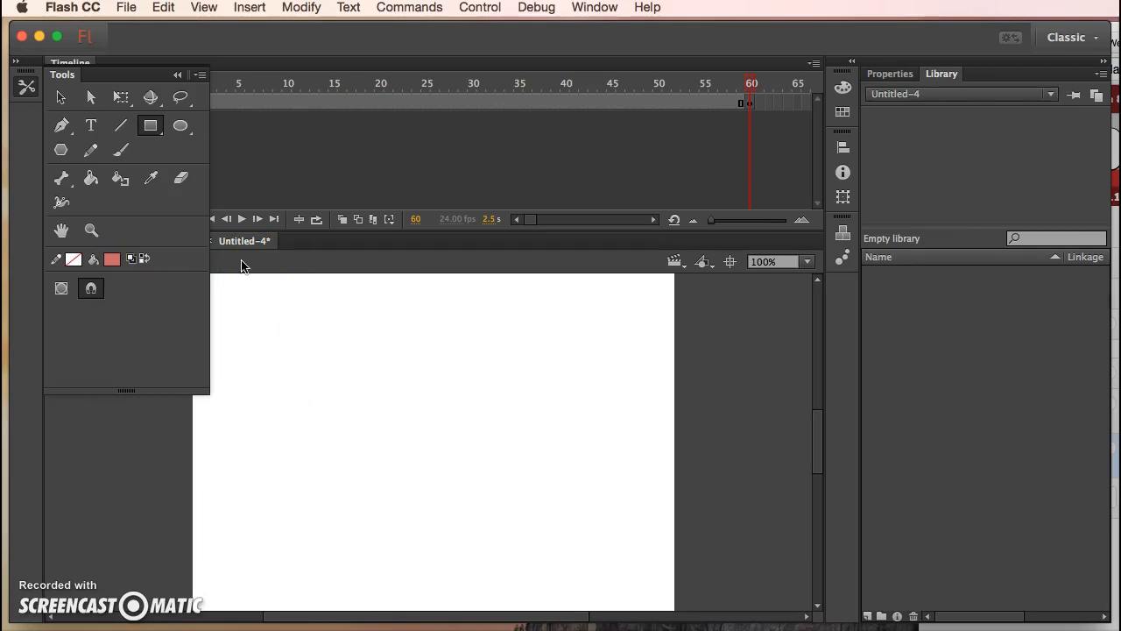
{"action": "left_click", "coordinate": [248, 47]}
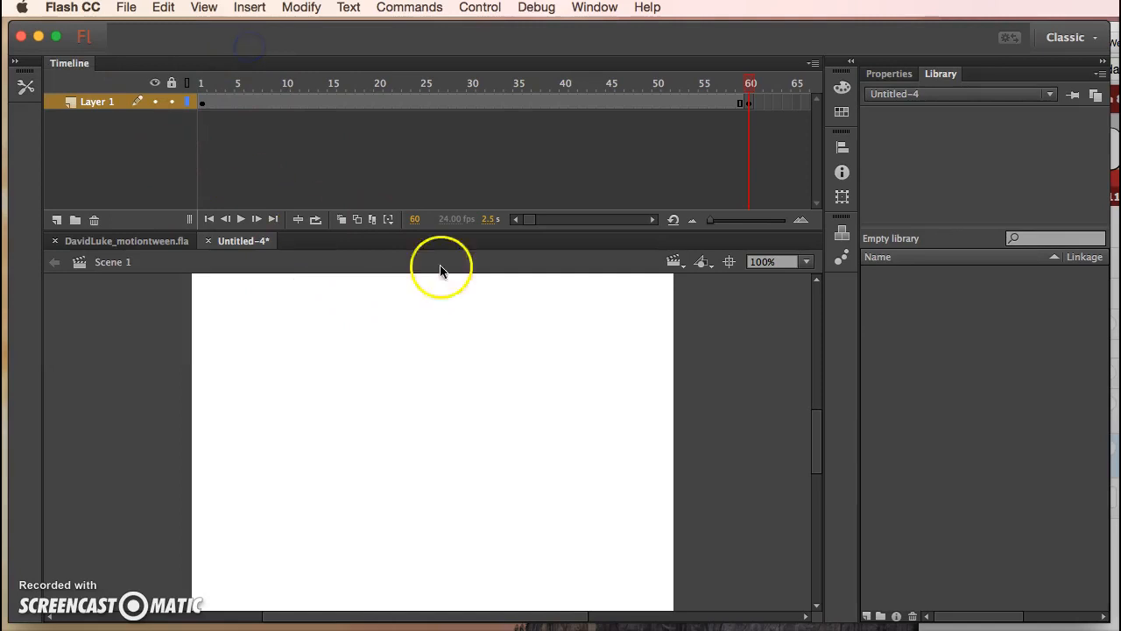
{"action": "left_click_drag", "start_coordinate": [604, 291], "coordinate": [665, 388]}
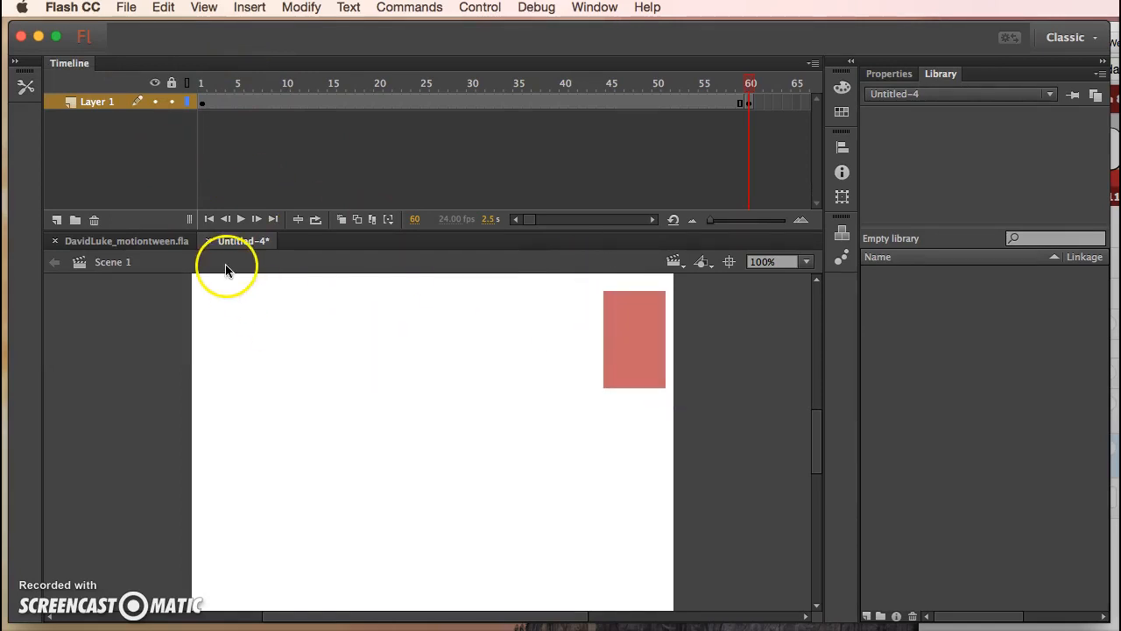
Apply a shape tween between the keyframes at frames 1 and 60, and return the playhead to frame 1
{"action": "left_click_drag", "start_coordinate": [733, 88], "coordinate": [755, 94]}
{"action": "left_click", "coordinate": [508, 120]}
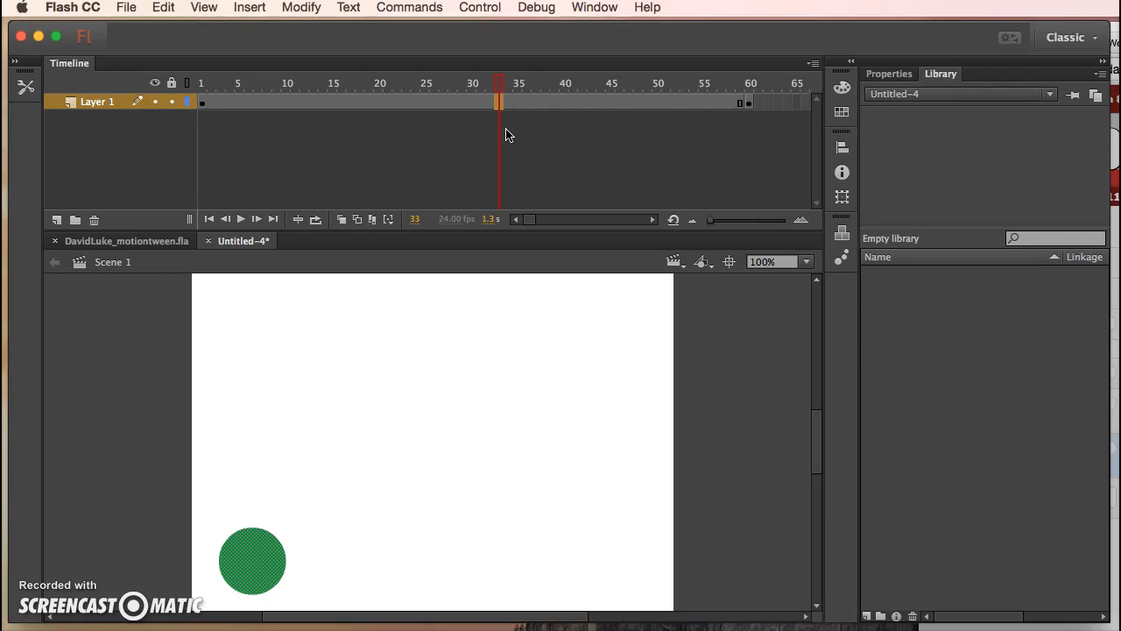
{"action": "left_click", "coordinate": [501, 131]}
{"action": "left_click", "coordinate": [494, 80]}
{"action": "left_click", "coordinate": [302, 7]}
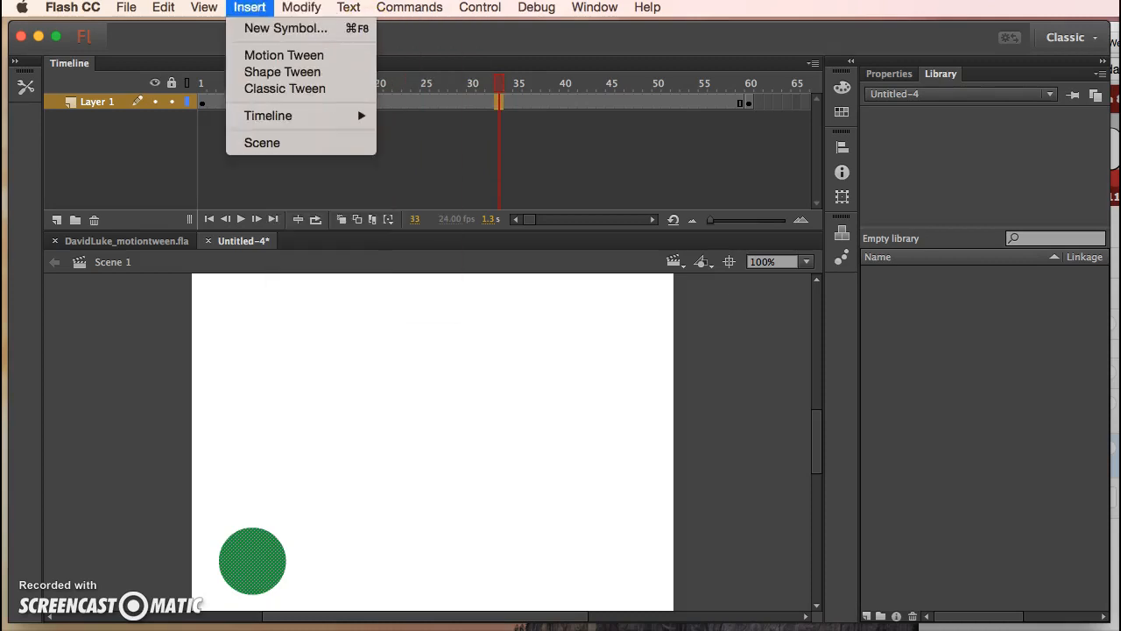
{"action": "left_click", "coordinate": [269, 74]}
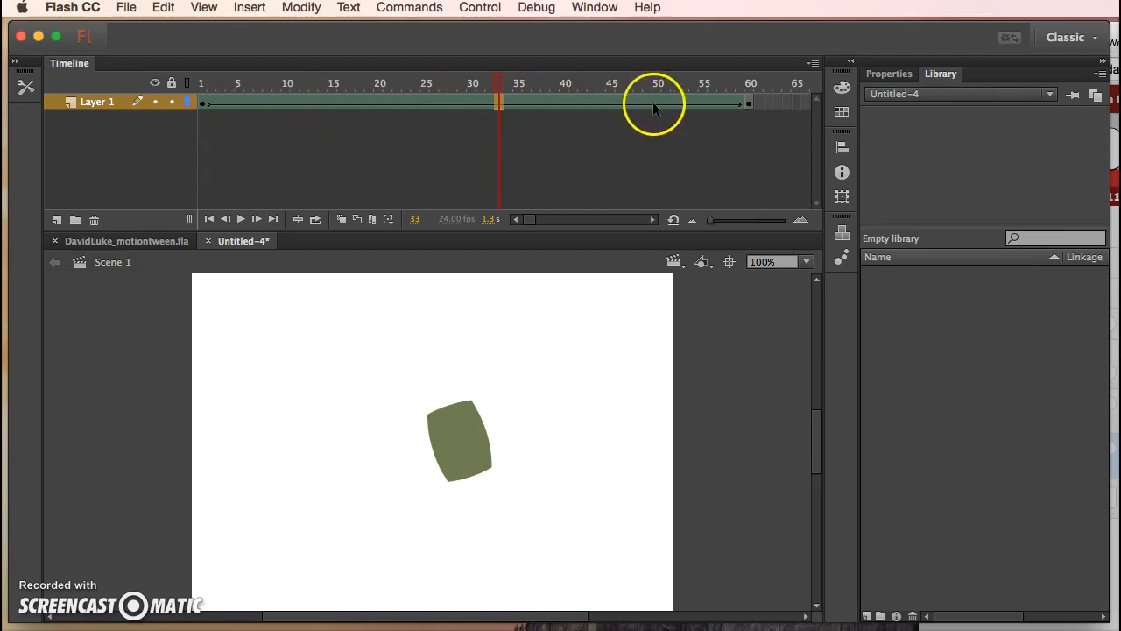
{"action": "left_click_drag", "start_coordinate": [496, 85], "coordinate": [202, 102]}
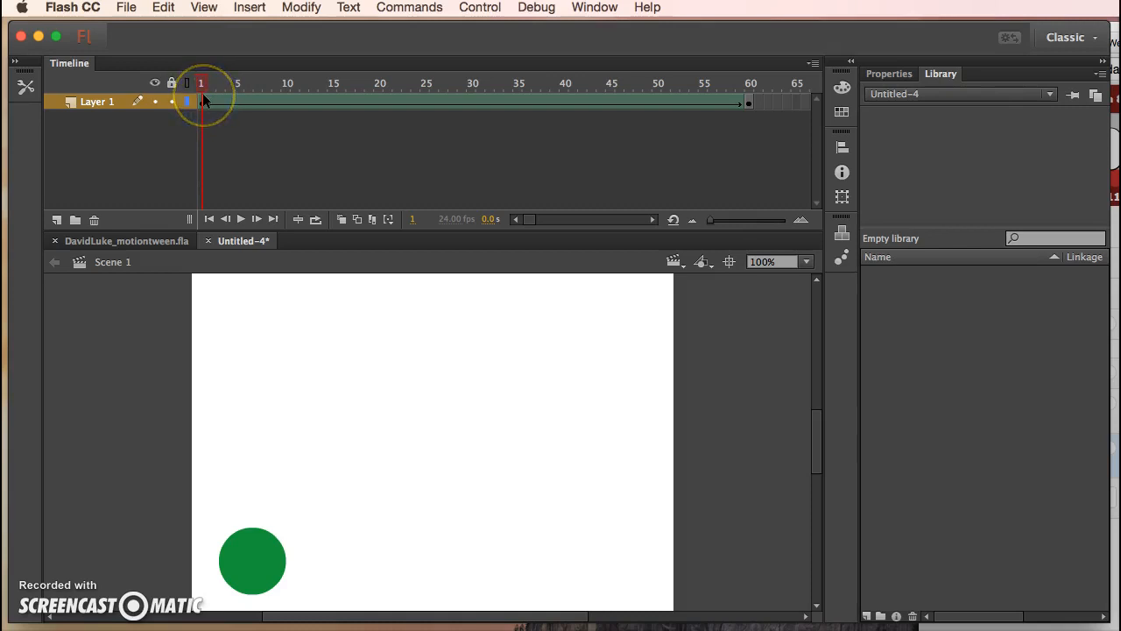
{"action": "left_click", "coordinate": [195, 91]}
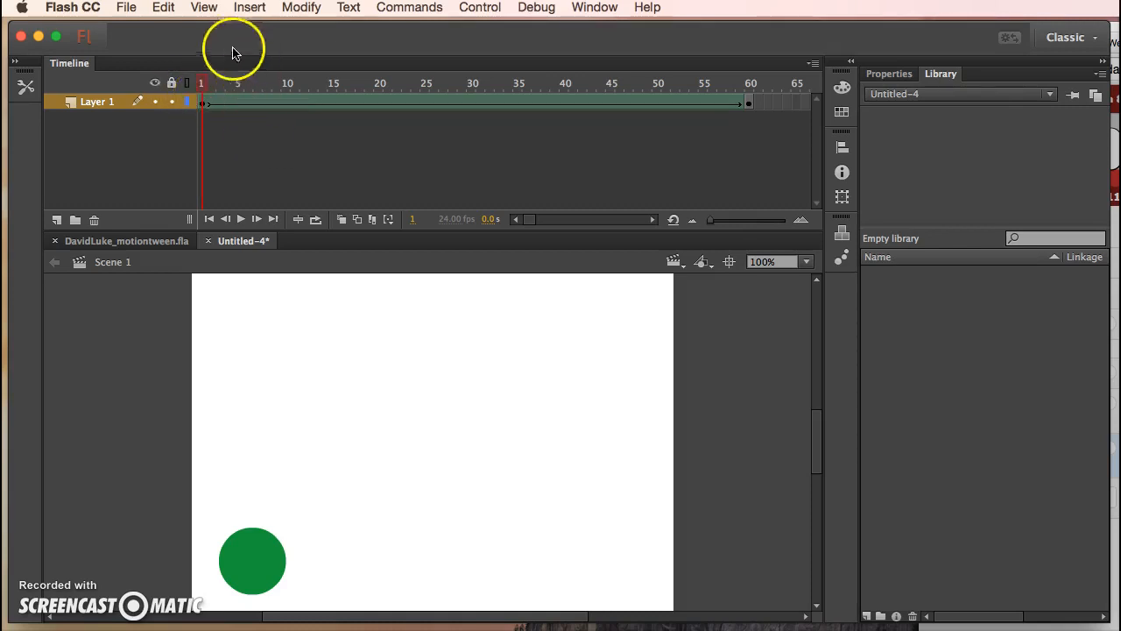
Save the document to the Desktop in Flash Document (*.fla) format, named with the author's full name followed by "_shapetween"
{"action": "left_click", "coordinate": [126, 7]}
{"action": "left_click", "coordinate": [153, 155]}
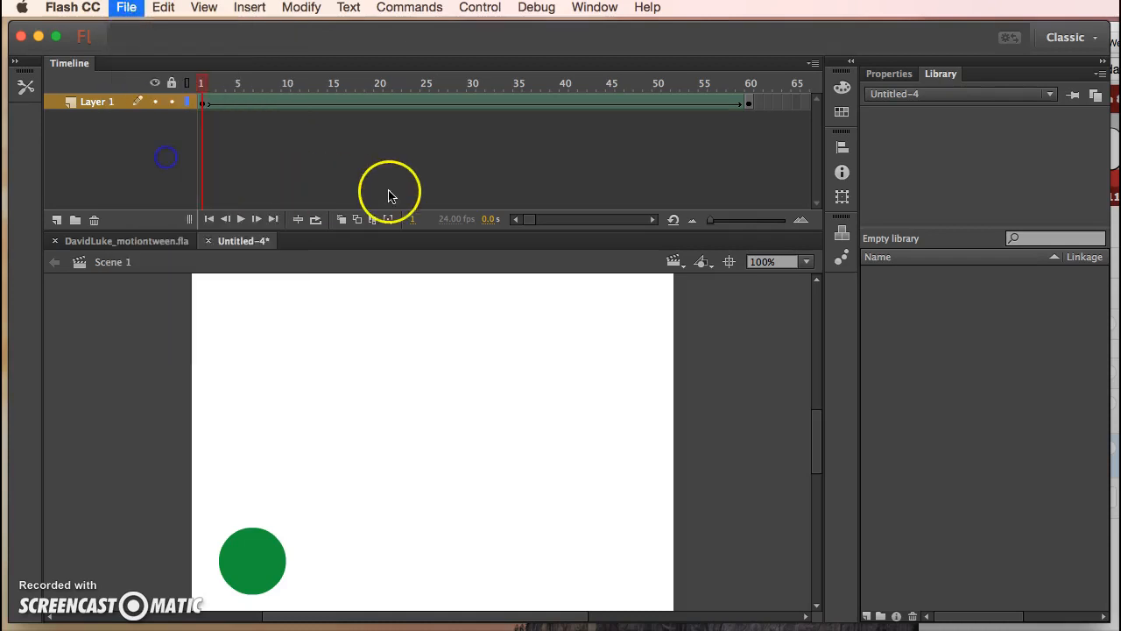
{"action": "type", "text": "Davidluke"}
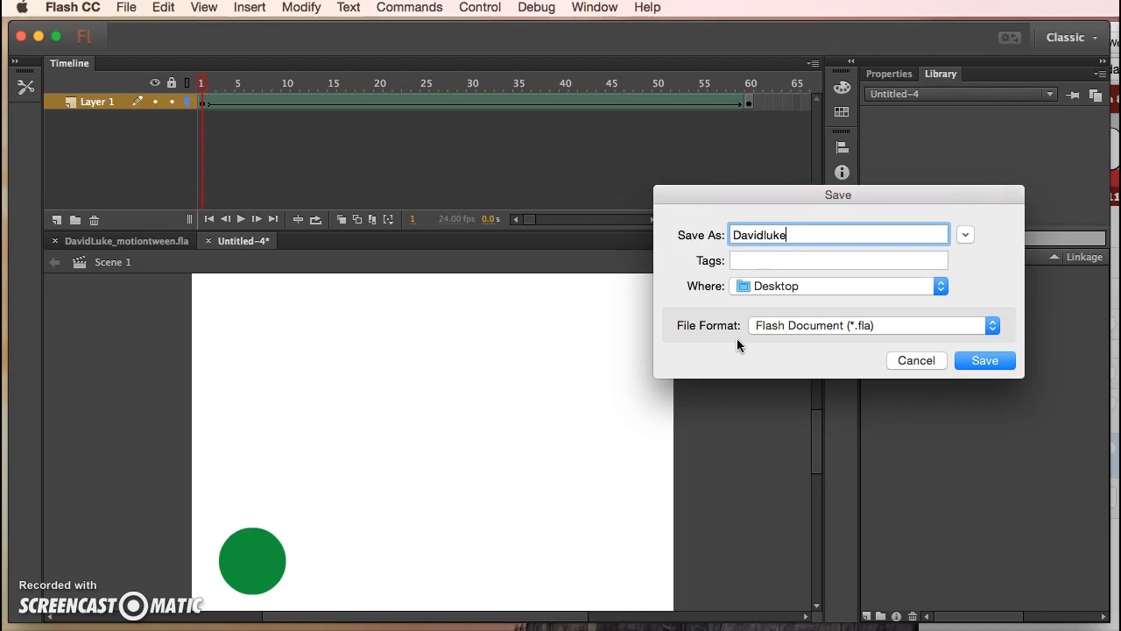
{"action": "type", "text": "_shapetween"}
{"action": "left_click", "coordinate": [809, 190]}
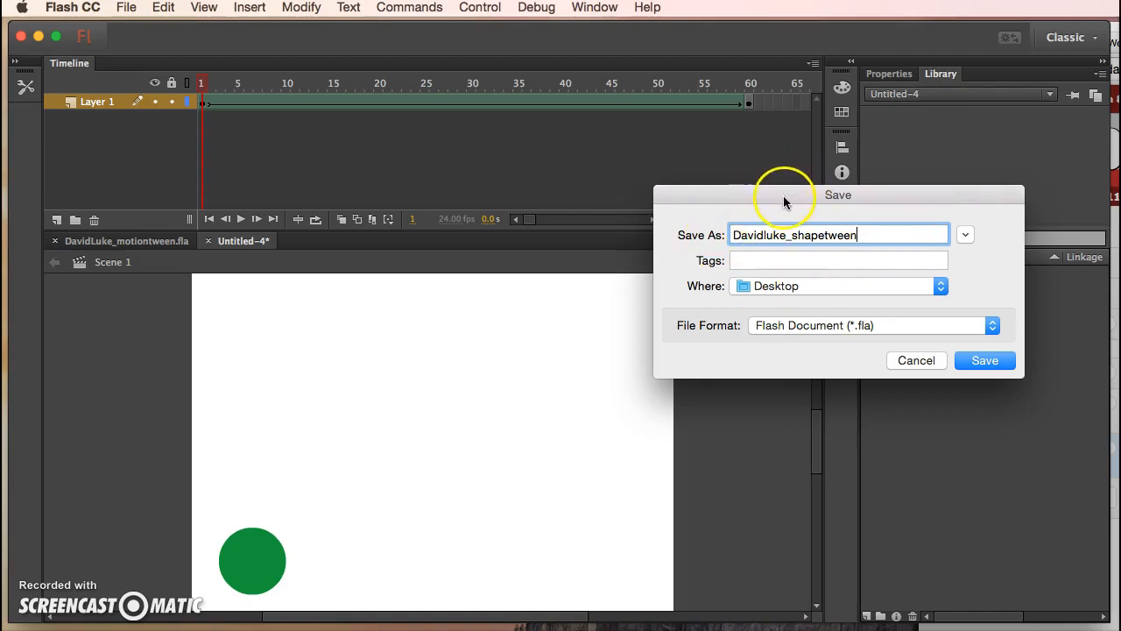
{"action": "left_click_drag", "start_coordinate": [783, 200], "coordinate": [663, 194]}
{"action": "left_click", "coordinate": [711, 197]}
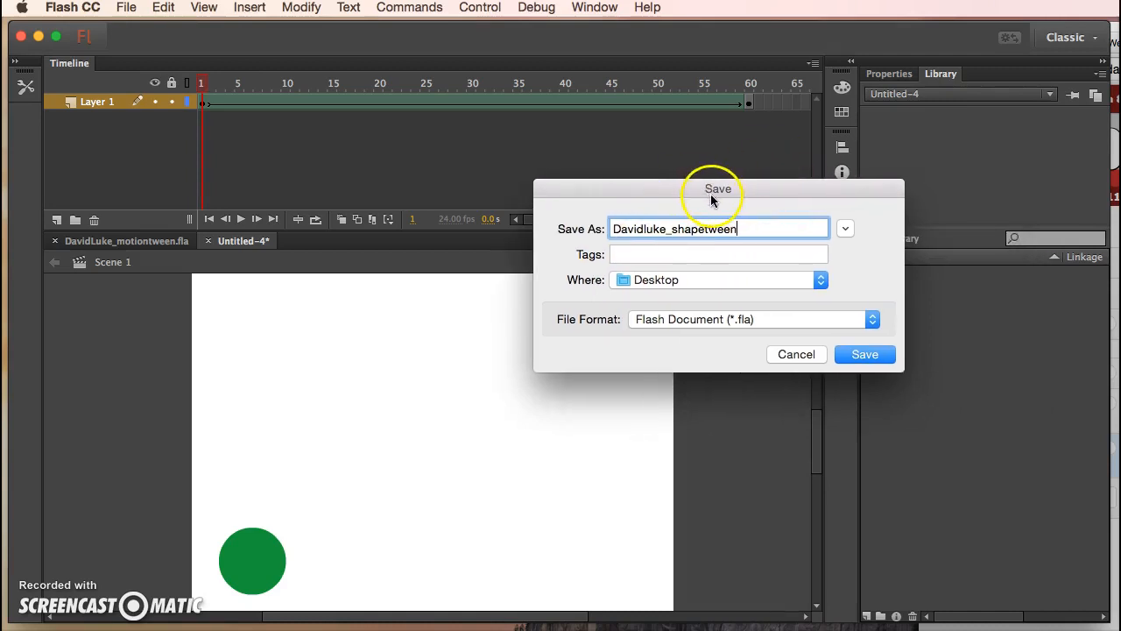
{"action": "left_click", "coordinate": [866, 357]}
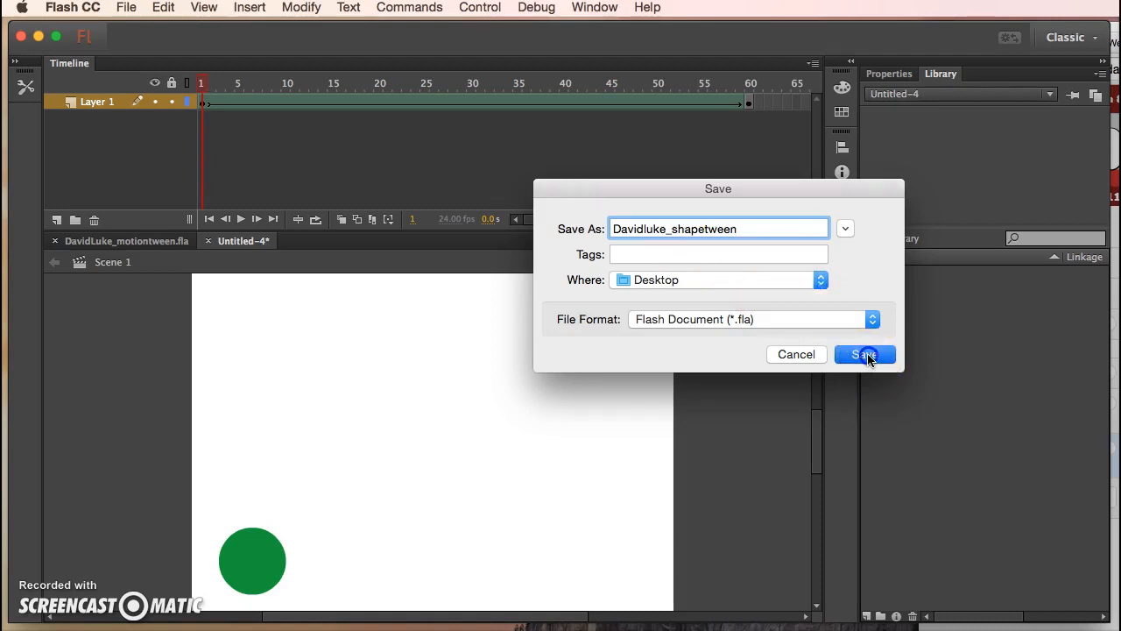
Test the movie in Flash Professional, watch the circle morph into the rectangle, and close the preview window
{"action": "left_click", "coordinate": [281, 100]}
{"action": "left_click", "coordinate": [480, 7]}
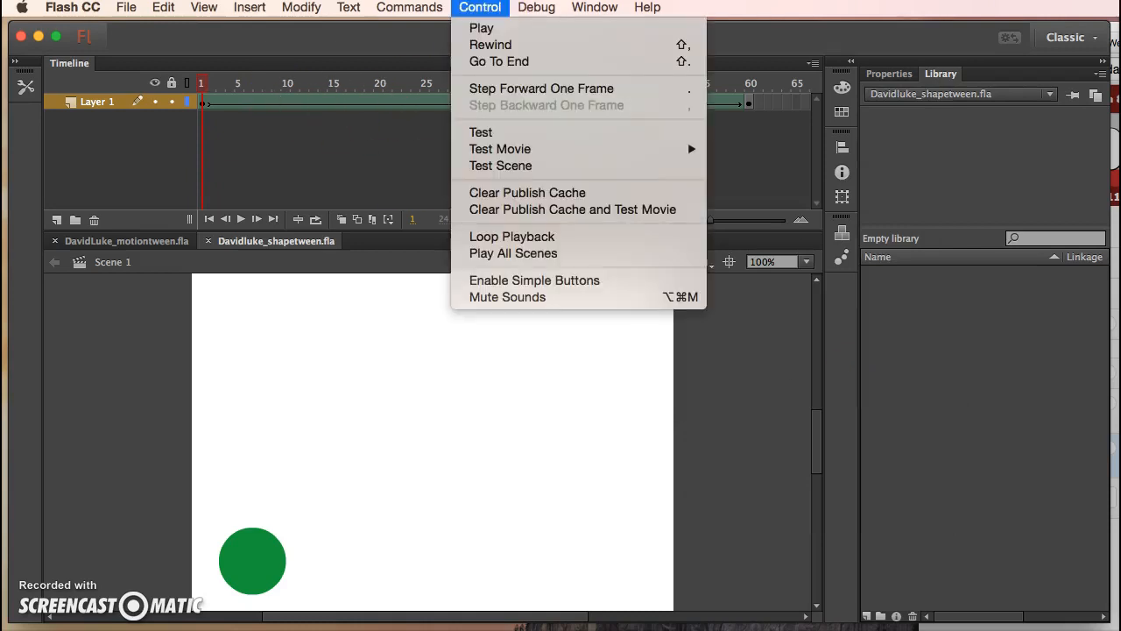
{"action": "mouse_move", "coordinate": [508, 150]}
{"action": "left_click", "coordinate": [756, 152]}
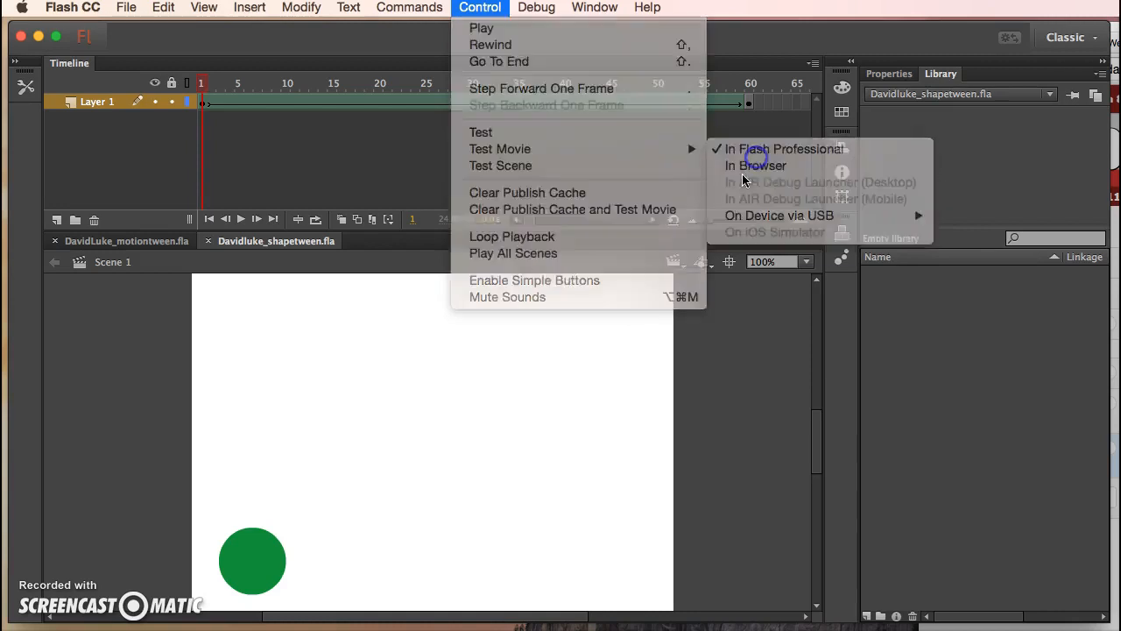
{"action": "left_click_drag", "start_coordinate": [733, 252], "coordinate": [537, 168]}
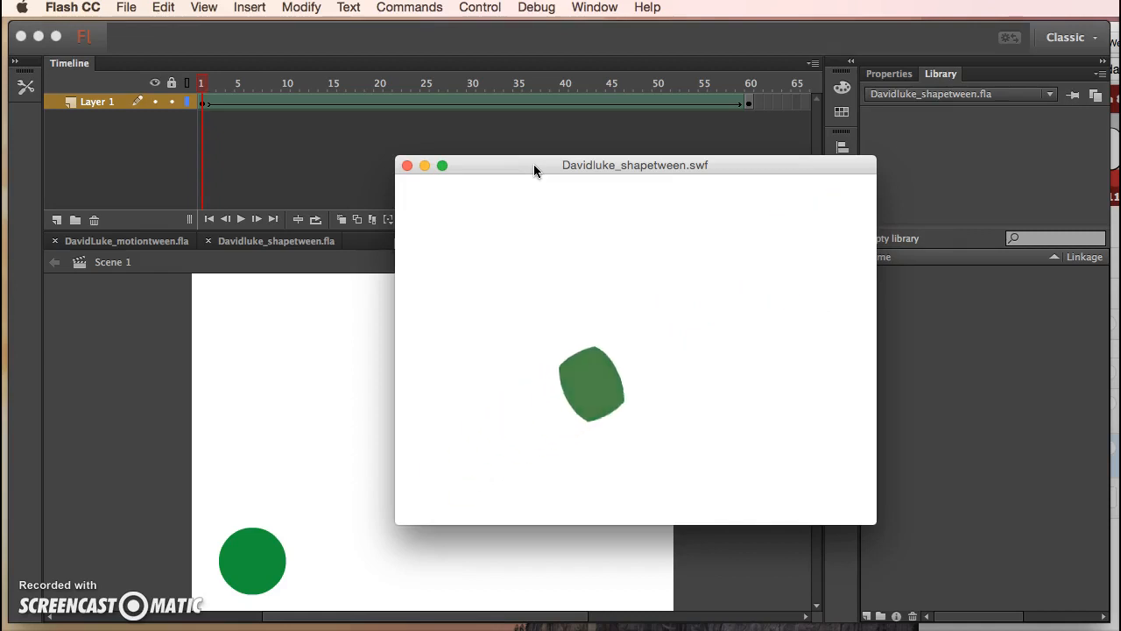
{"action": "left_click", "coordinate": [536, 180]}
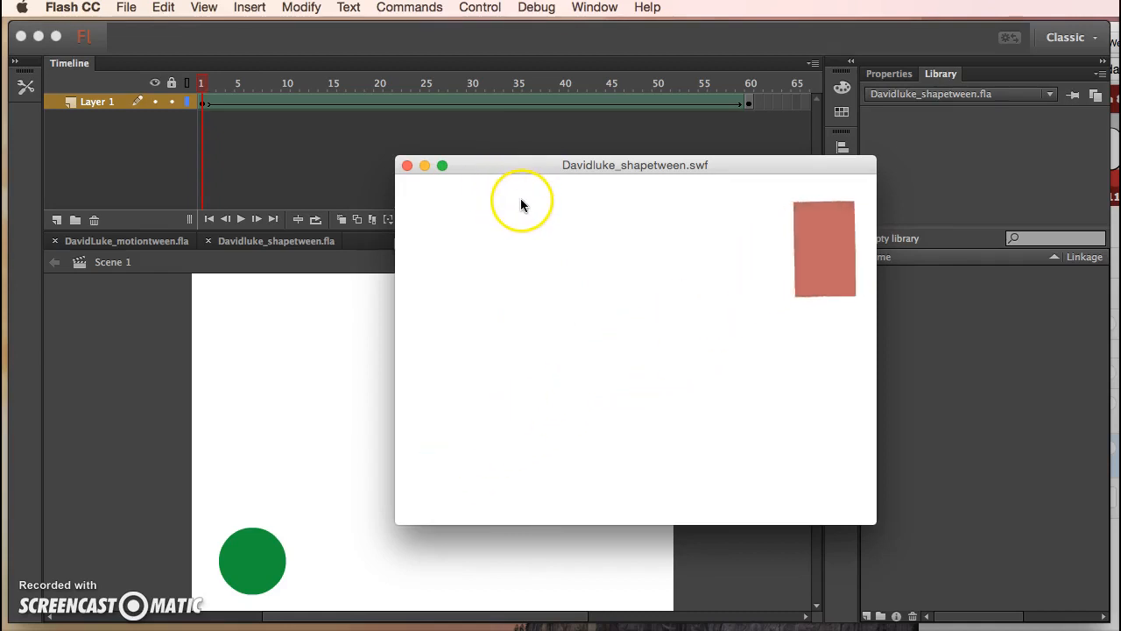
{"action": "left_click", "coordinate": [407, 166]}
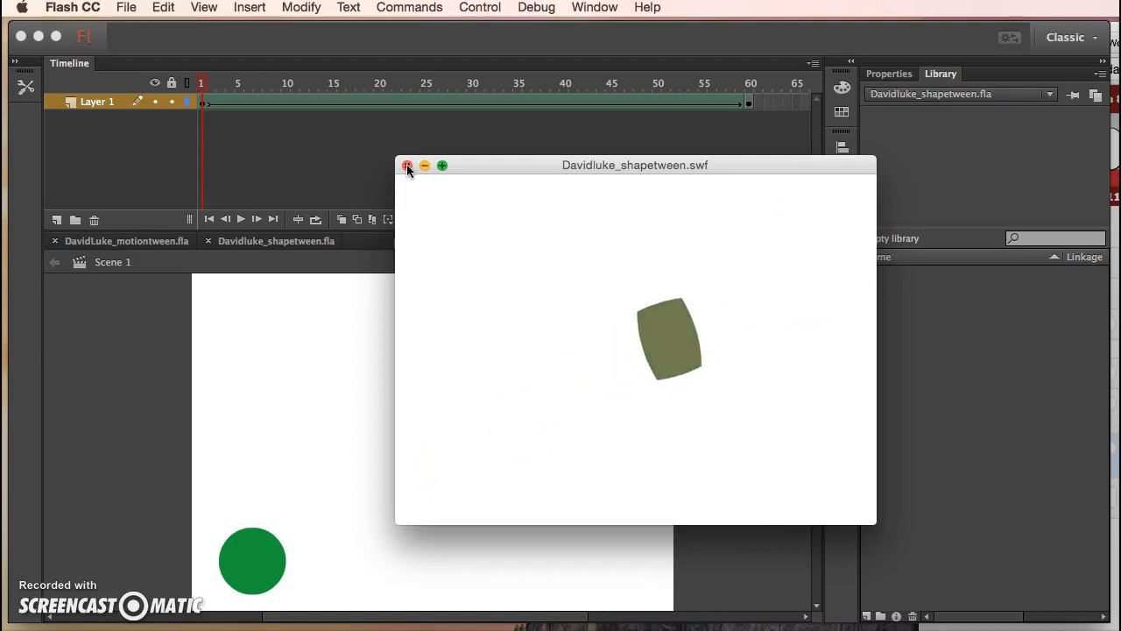
{"action": "left_click", "coordinate": [407, 166]}
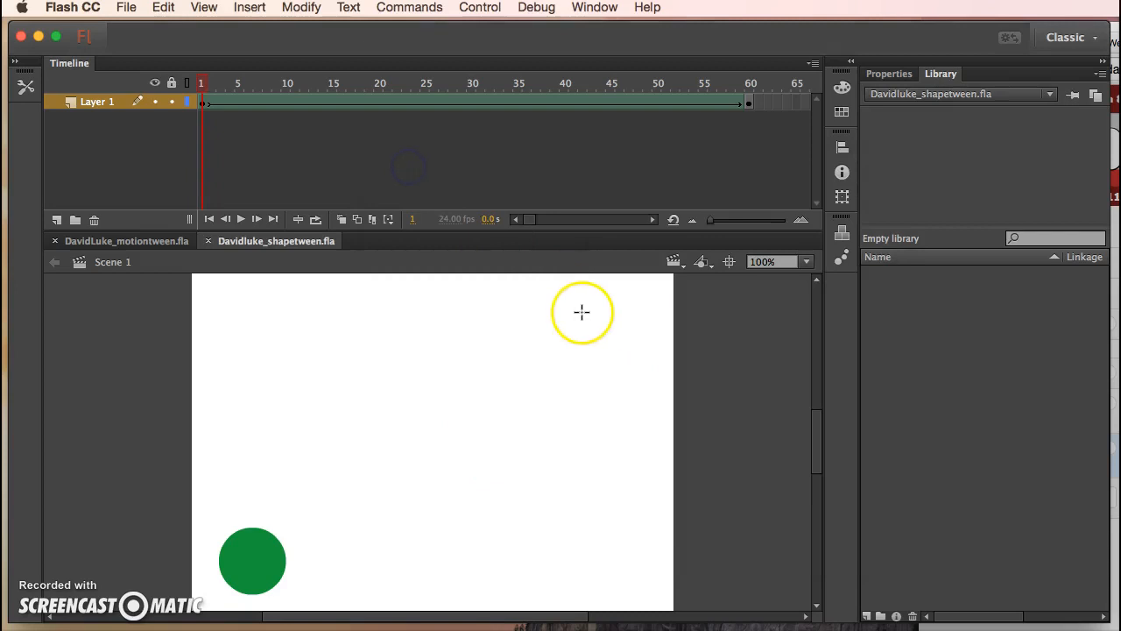
Scrub the shape tween from frame 1 to frame 60 and back, and compare its timeline with the open motion tween document
{"action": "left_click", "coordinate": [130, 243]}
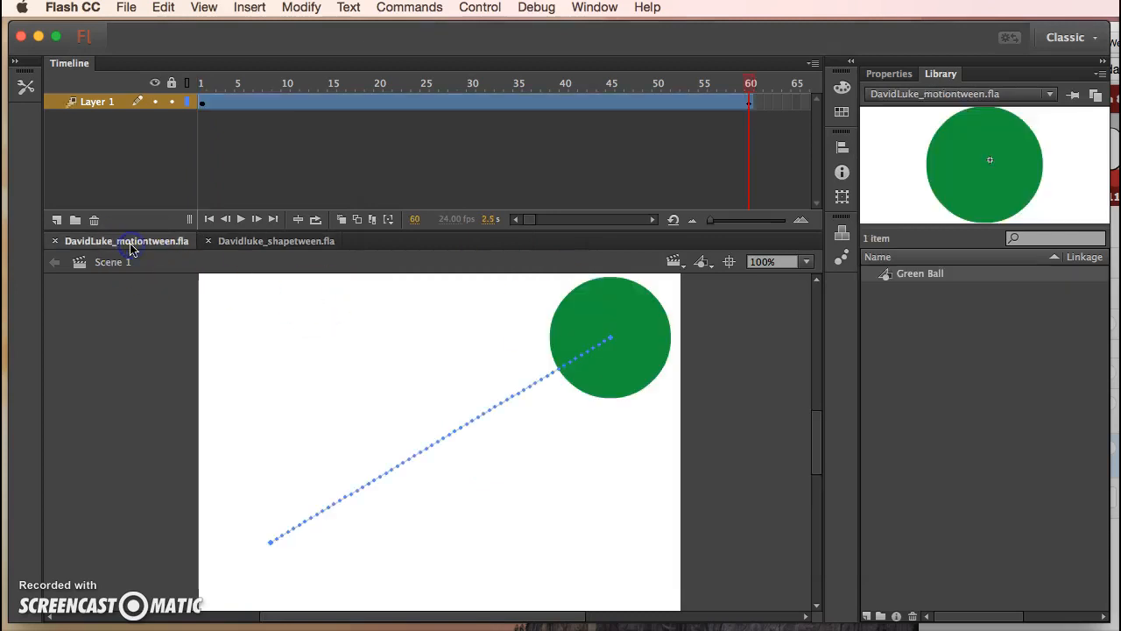
{"action": "left_click", "coordinate": [282, 243]}
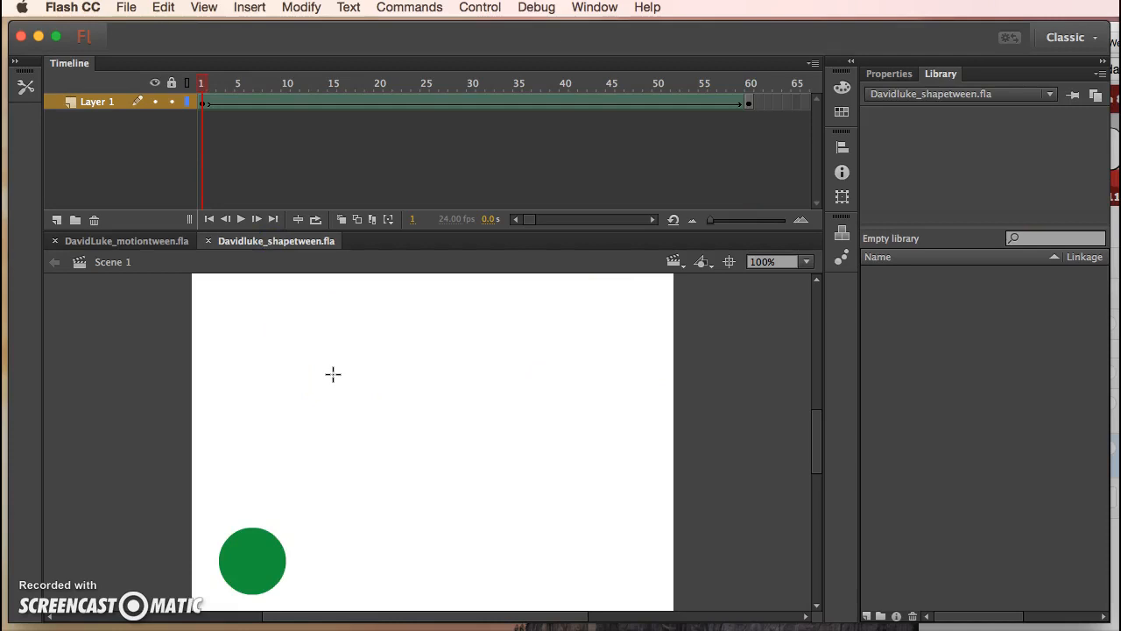
{"action": "left_click", "coordinate": [203, 104]}
{"action": "left_click", "coordinate": [221, 89]}
{"action": "left_click_drag", "start_coordinate": [219, 101], "coordinate": [208, 107]}
{"action": "mouse_move", "coordinate": [202, 102]}
{"action": "left_mouse_down"}
{"action": "mouse_move", "coordinate": [221, 123]}
{"action": "mouse_move", "coordinate": [201, 108]}
{"action": "left_mouse_up"}
{"action": "left_click_drag", "start_coordinate": [201, 106], "coordinate": [311, 104]}
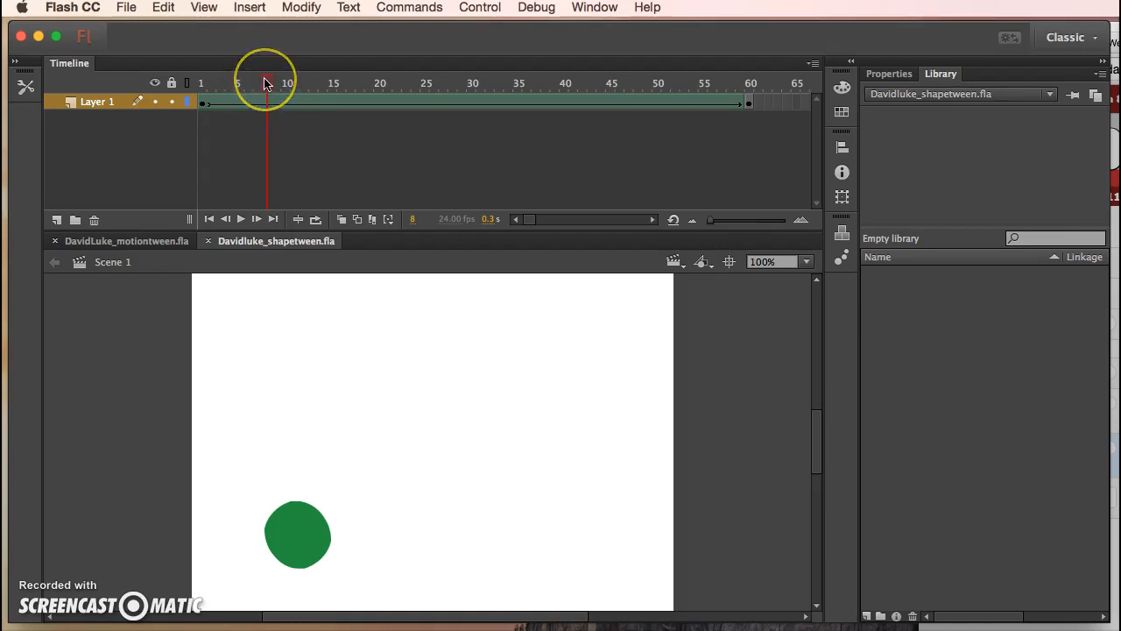
{"action": "left_click_drag", "start_coordinate": [266, 85], "coordinate": [791, 130]}
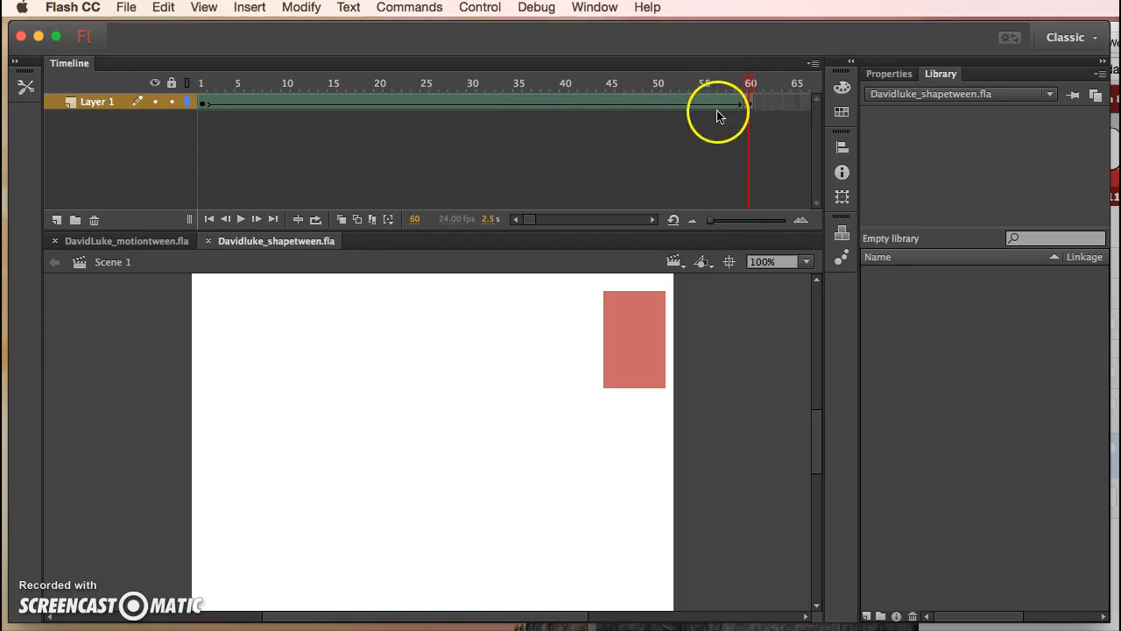
{"action": "left_click_drag", "start_coordinate": [748, 84], "coordinate": [196, 102]}
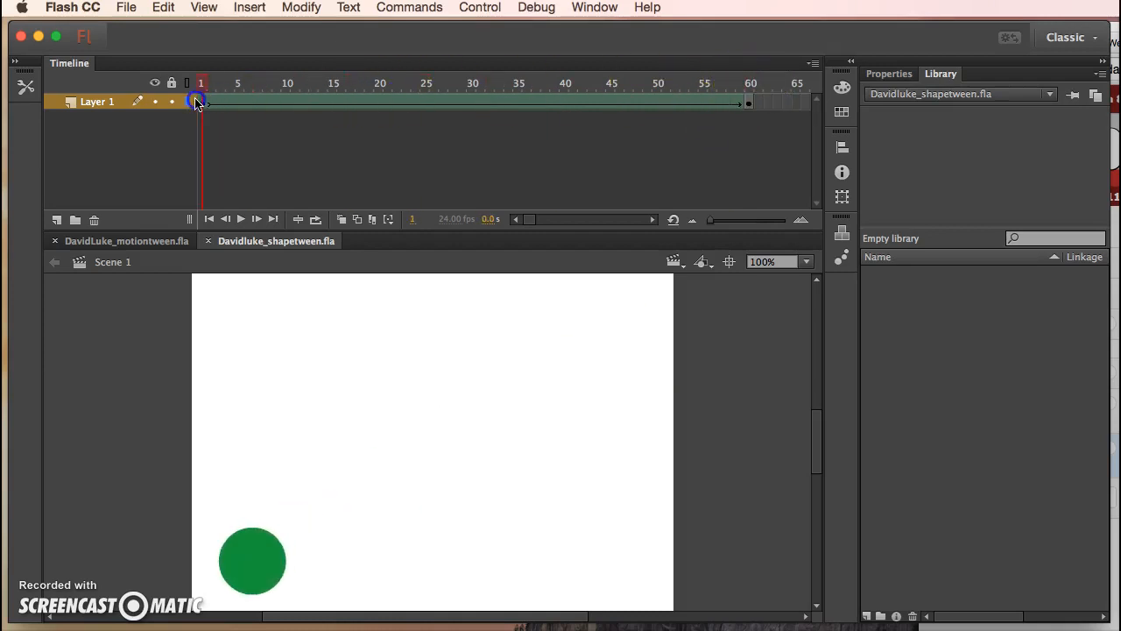
{"action": "left_click", "coordinate": [120, 240]}
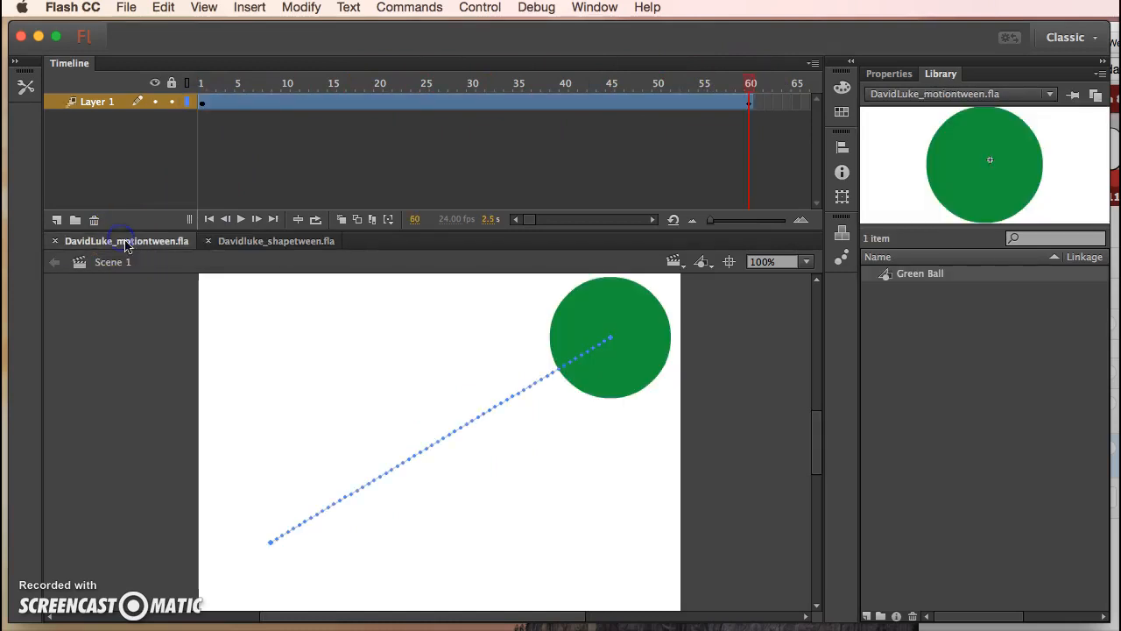
{"action": "left_click", "coordinate": [253, 248]}
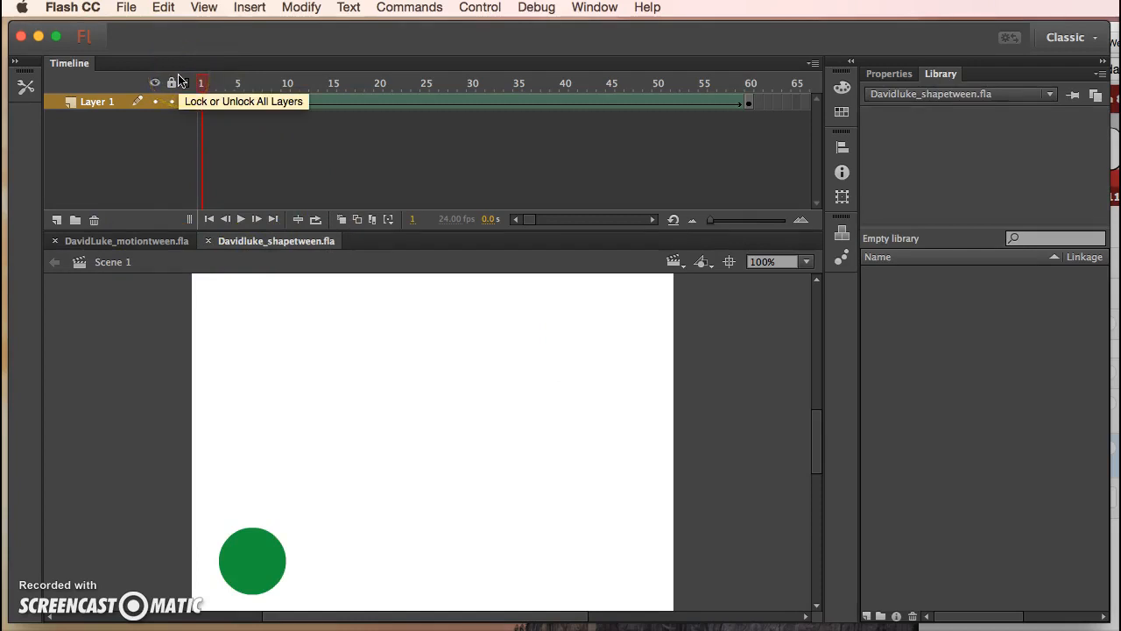
{"action": "left_click", "coordinate": [209, 81]}
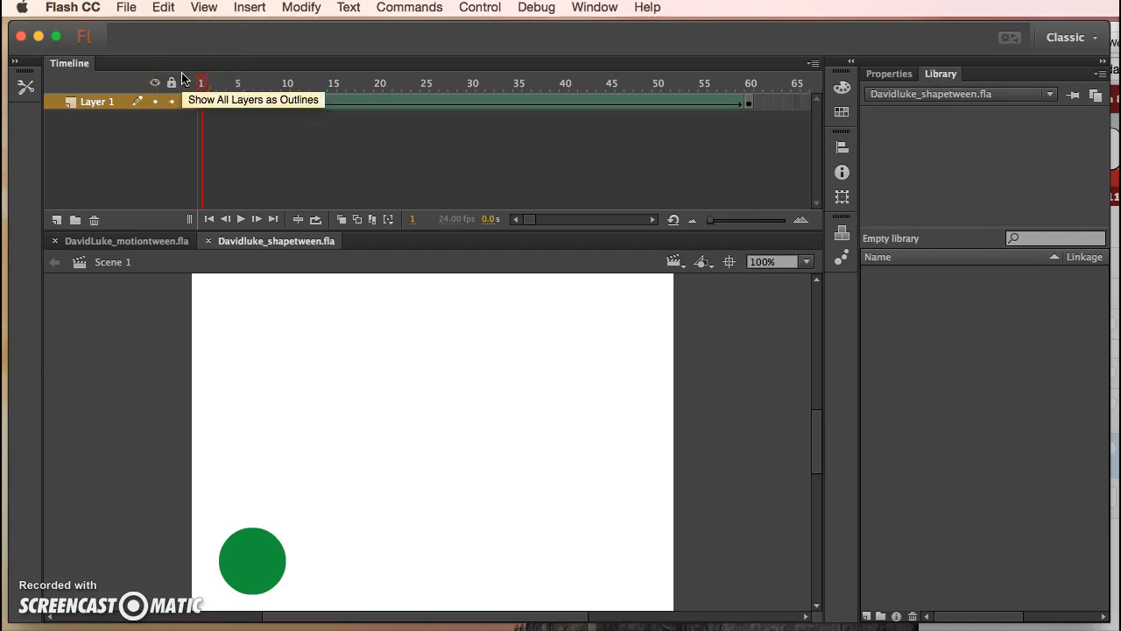
{"action": "left_click", "coordinate": [185, 95]}
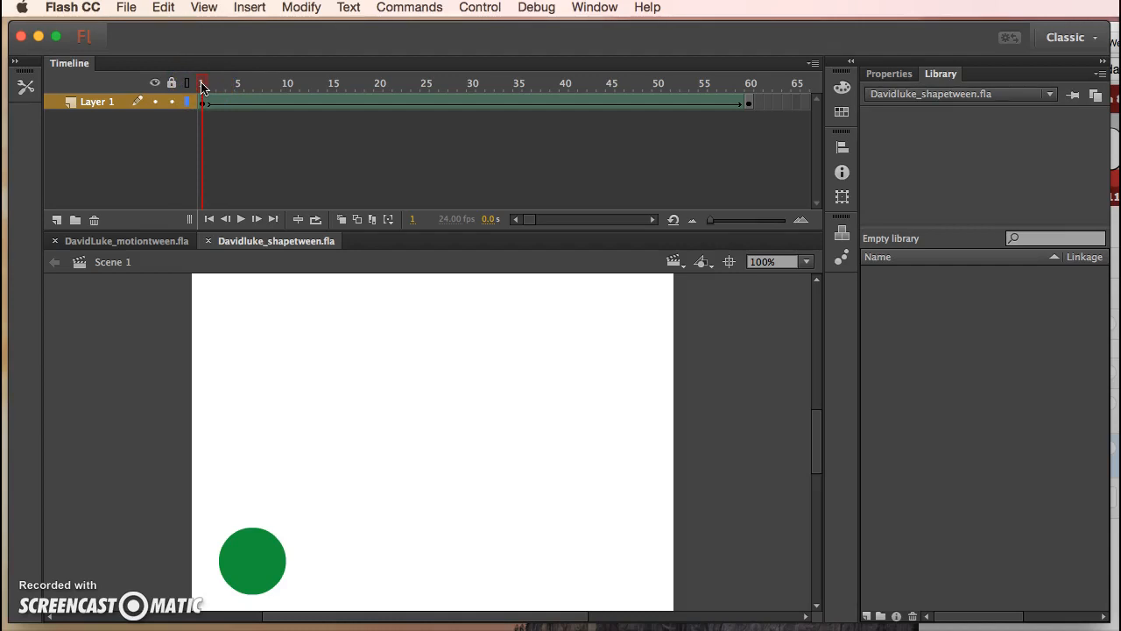
{"action": "left_click", "coordinate": [251, 175]}
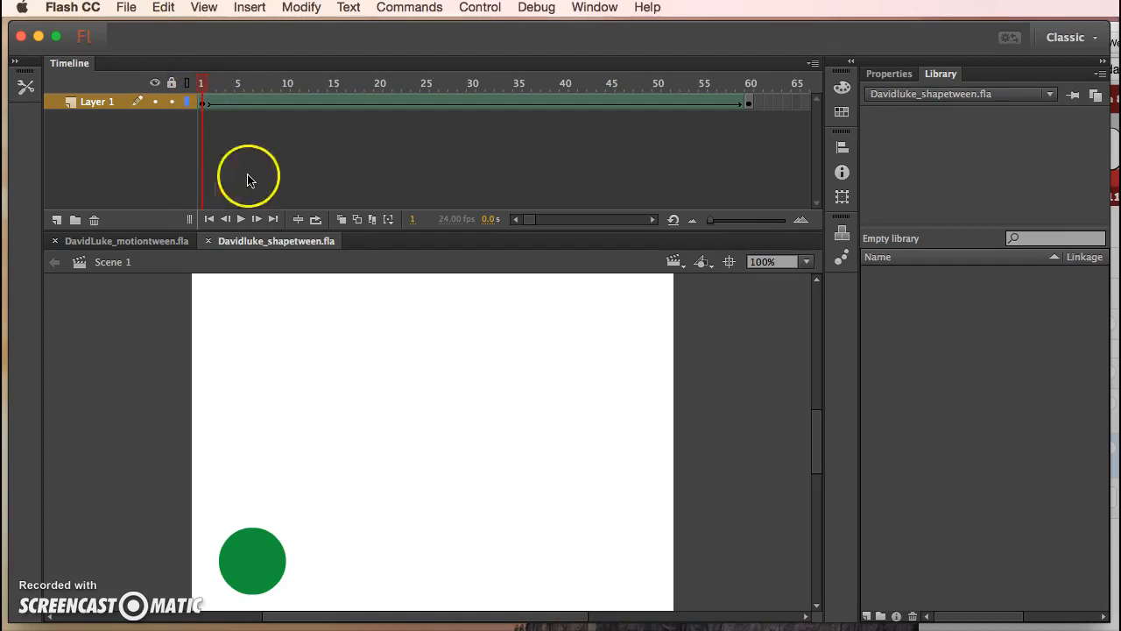